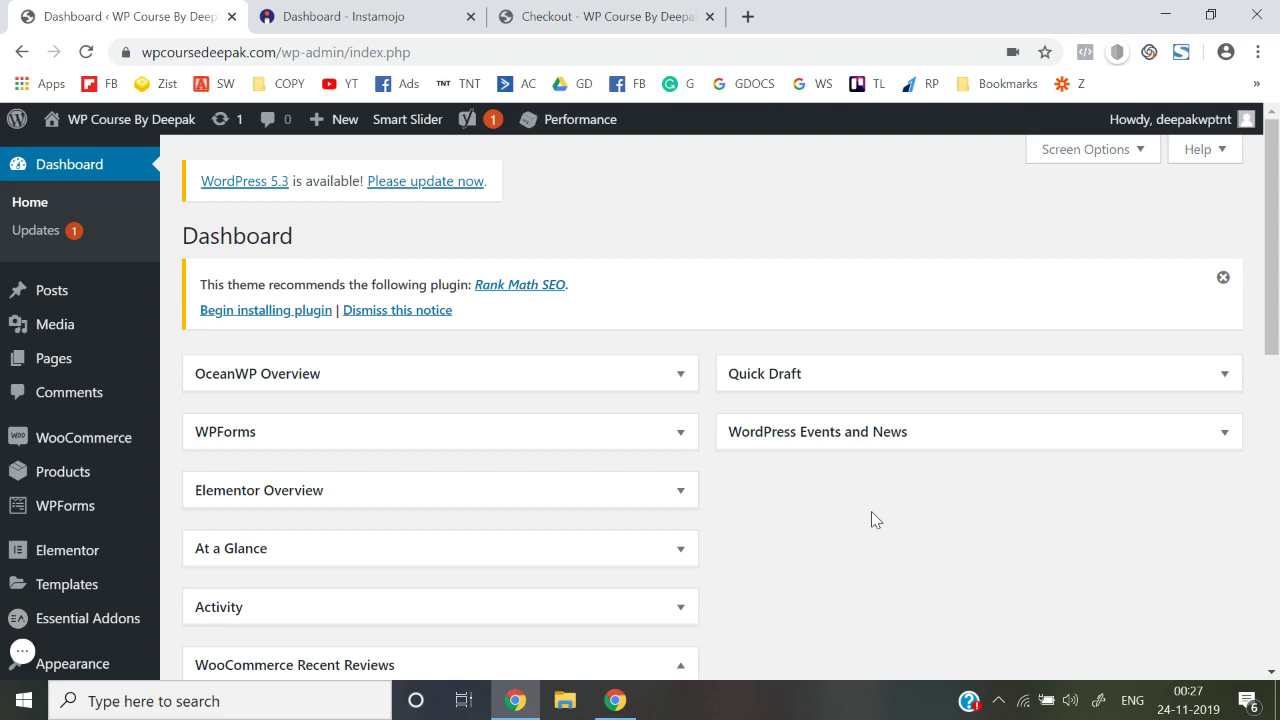
- Look over the Instamojo account dashboard
{"action": "left_click", "coordinate": [410, 12]}
{"action": "scroll", "coordinate": [585, 443], "scroll_direction": "down", "scroll_amount": 1}
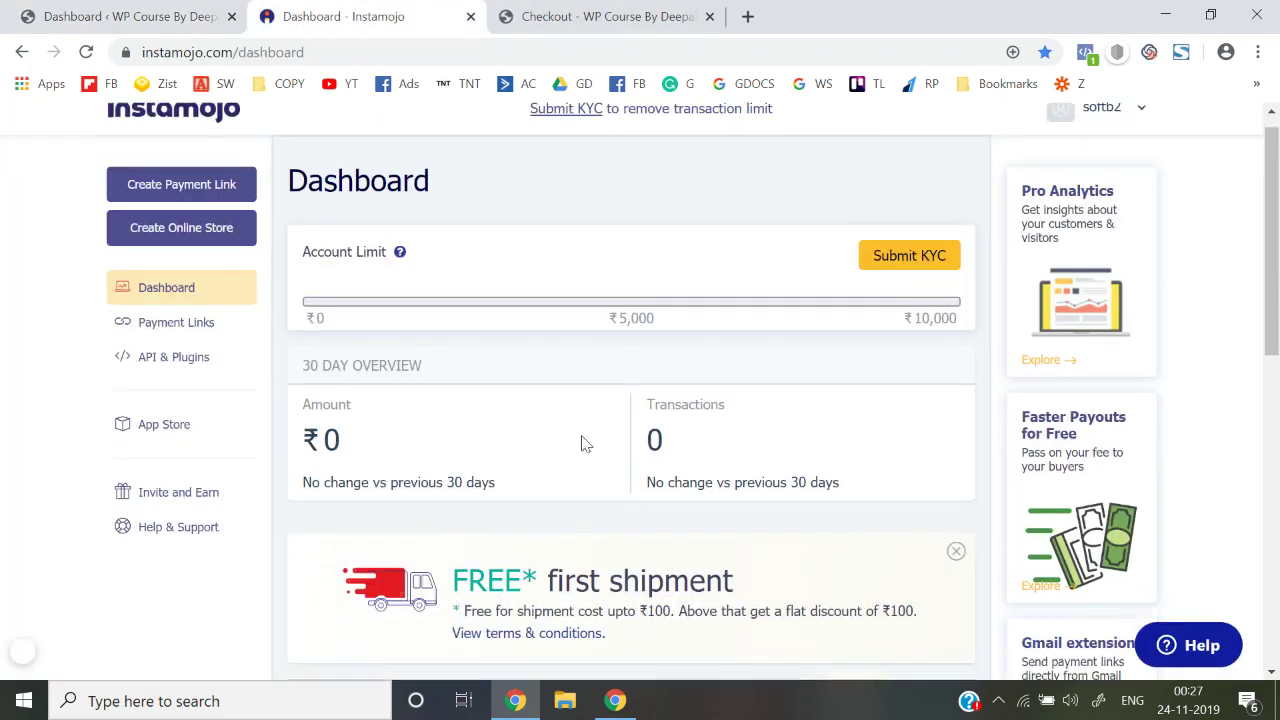
{"action": "scroll", "coordinate": [585, 443], "scroll_direction": "down", "scroll_amount": 7}
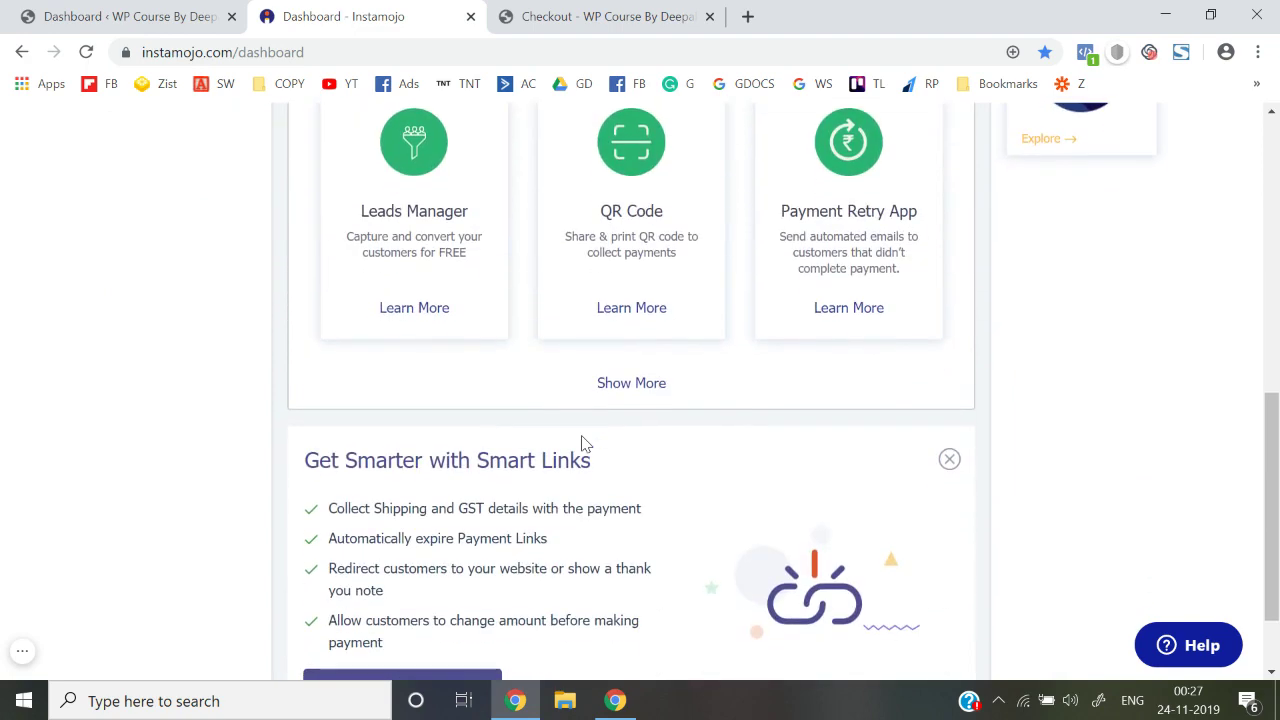
{"action": "scroll", "coordinate": [585, 443], "scroll_direction": "up", "scroll_amount": 8}
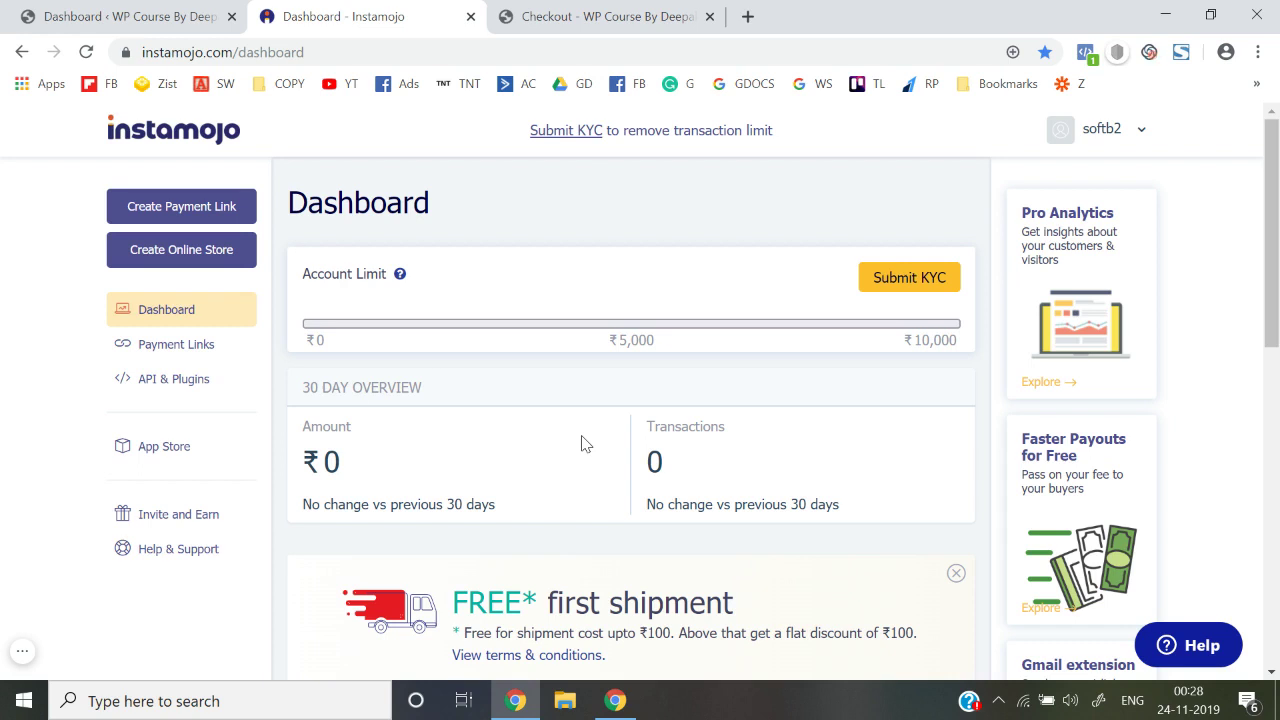
- Search WordPress's Add New plugins page for 'instamojo'
{"action": "left_click", "coordinate": [110, 14]}
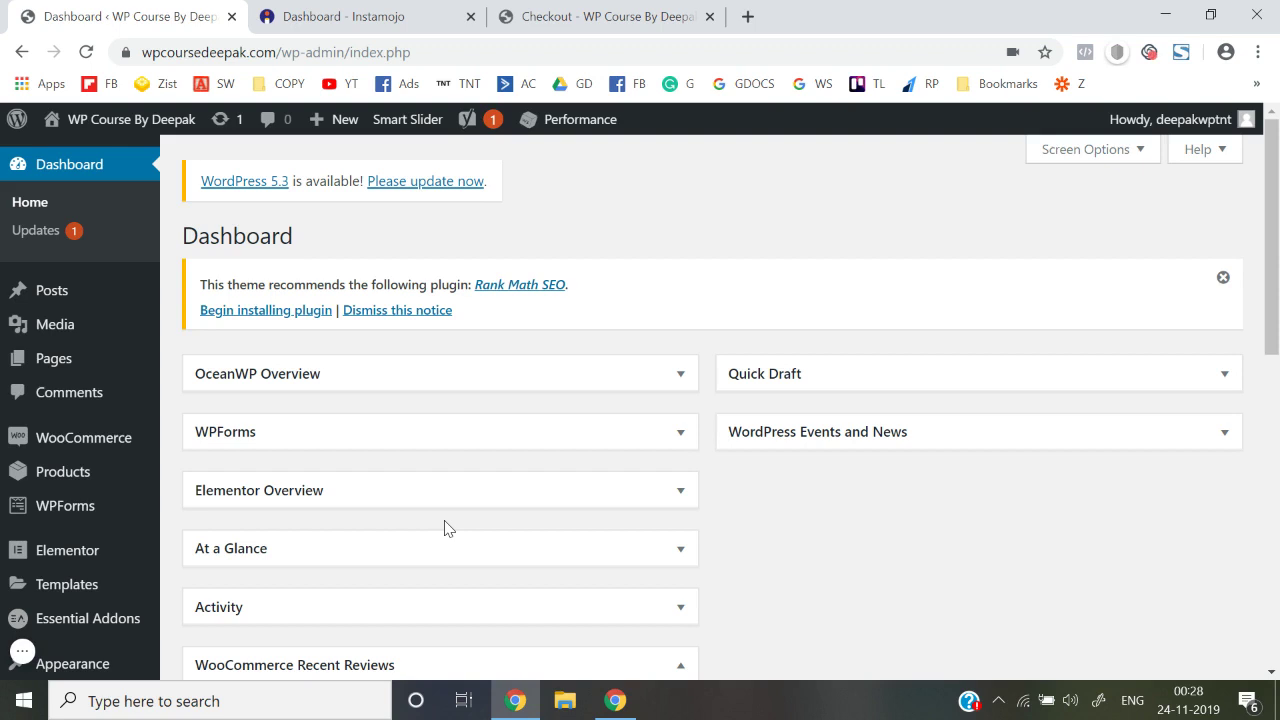
{"action": "scroll", "coordinate": [20, 411], "scroll_direction": "down", "scroll_amount": 2}
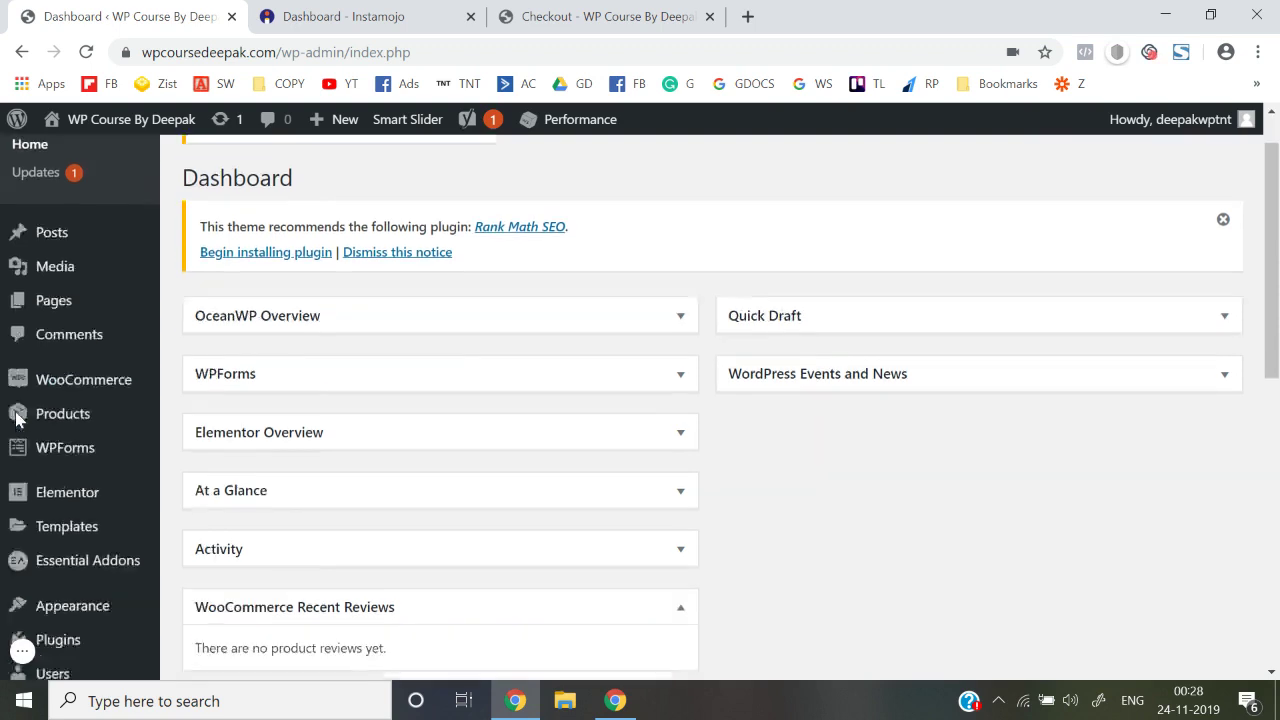
{"action": "mouse_move", "coordinate": [74, 562]}
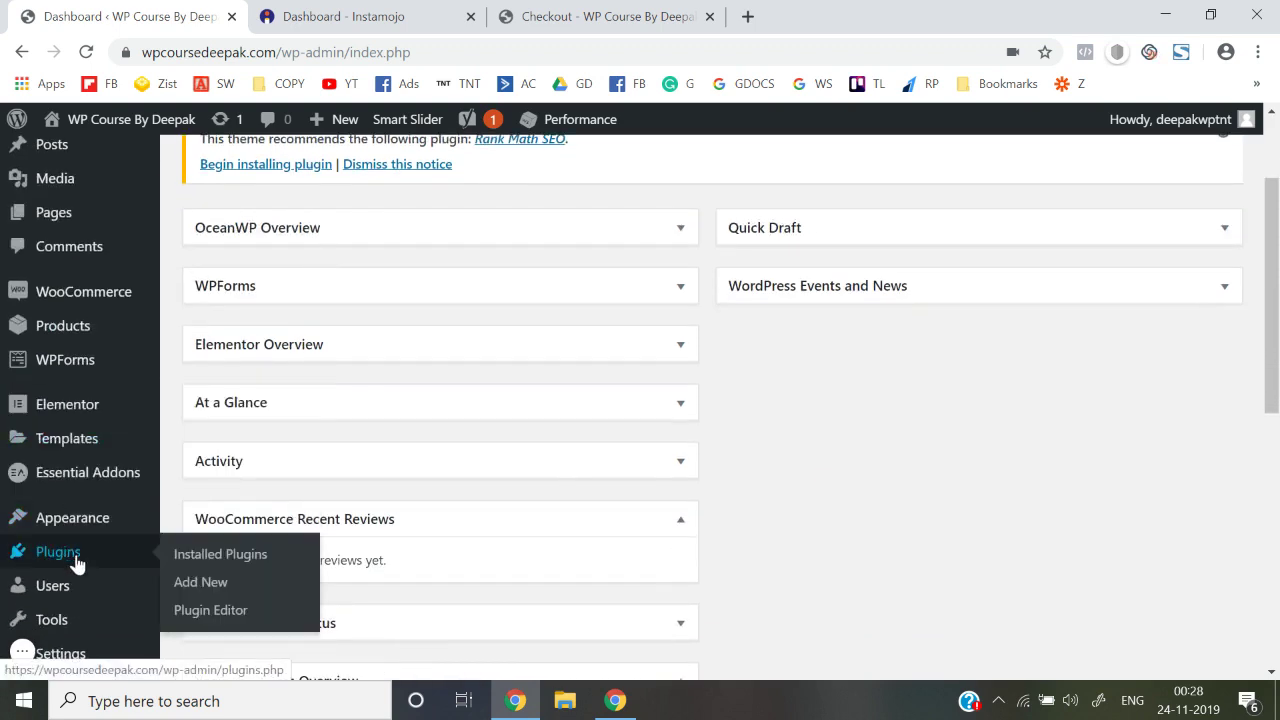
{"action": "left_click", "coordinate": [212, 592]}
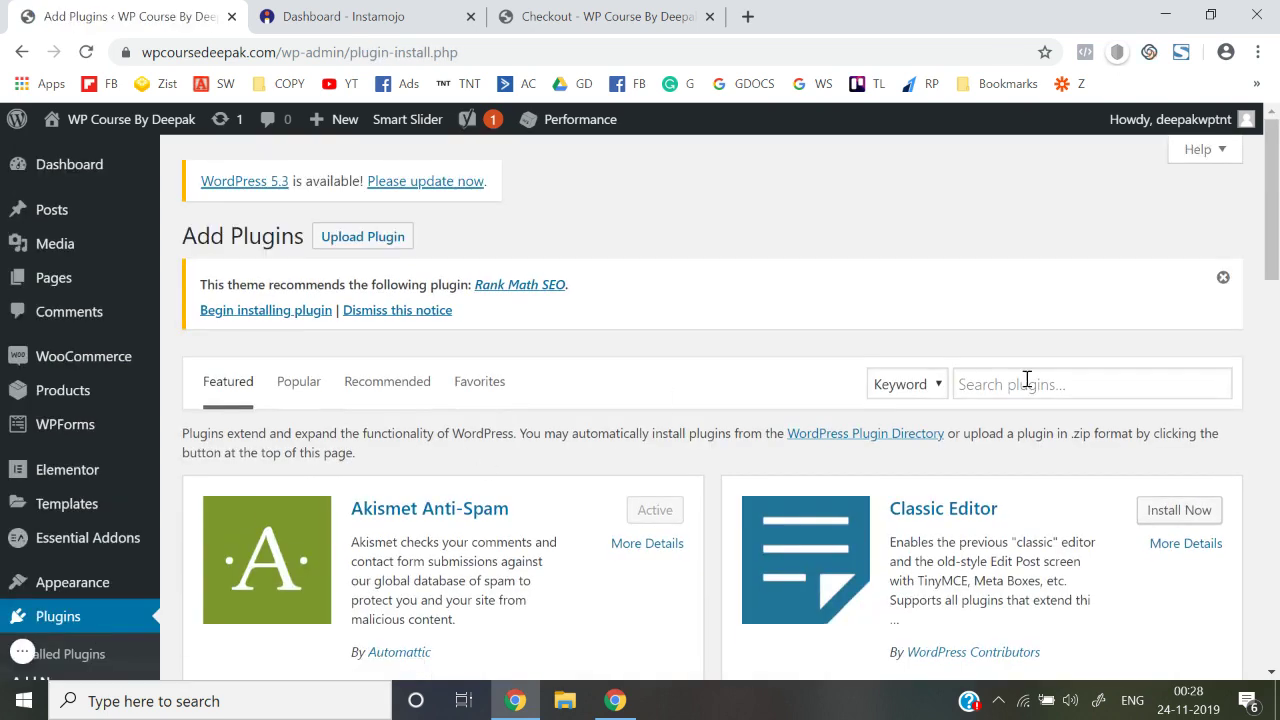
{"action": "left_click", "coordinate": [1027, 380]}
{"action": "type", "text": "ins"}
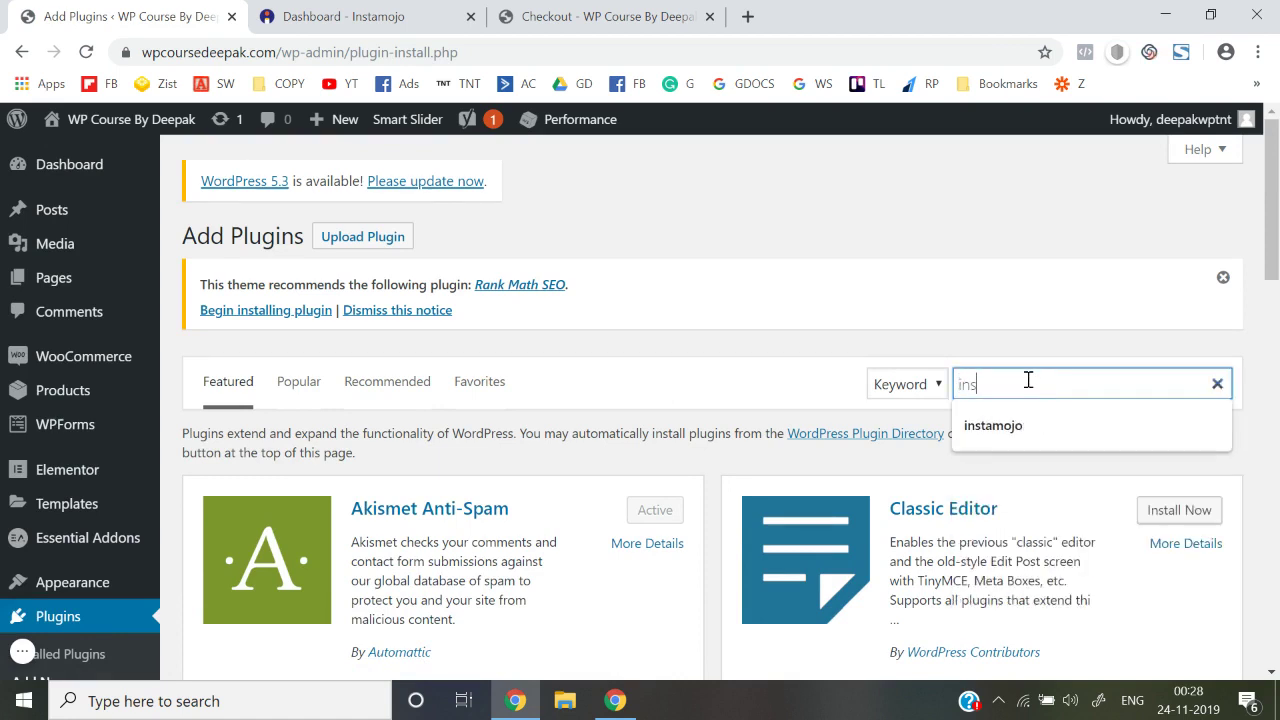
{"action": "type", "text": "tamojo"}
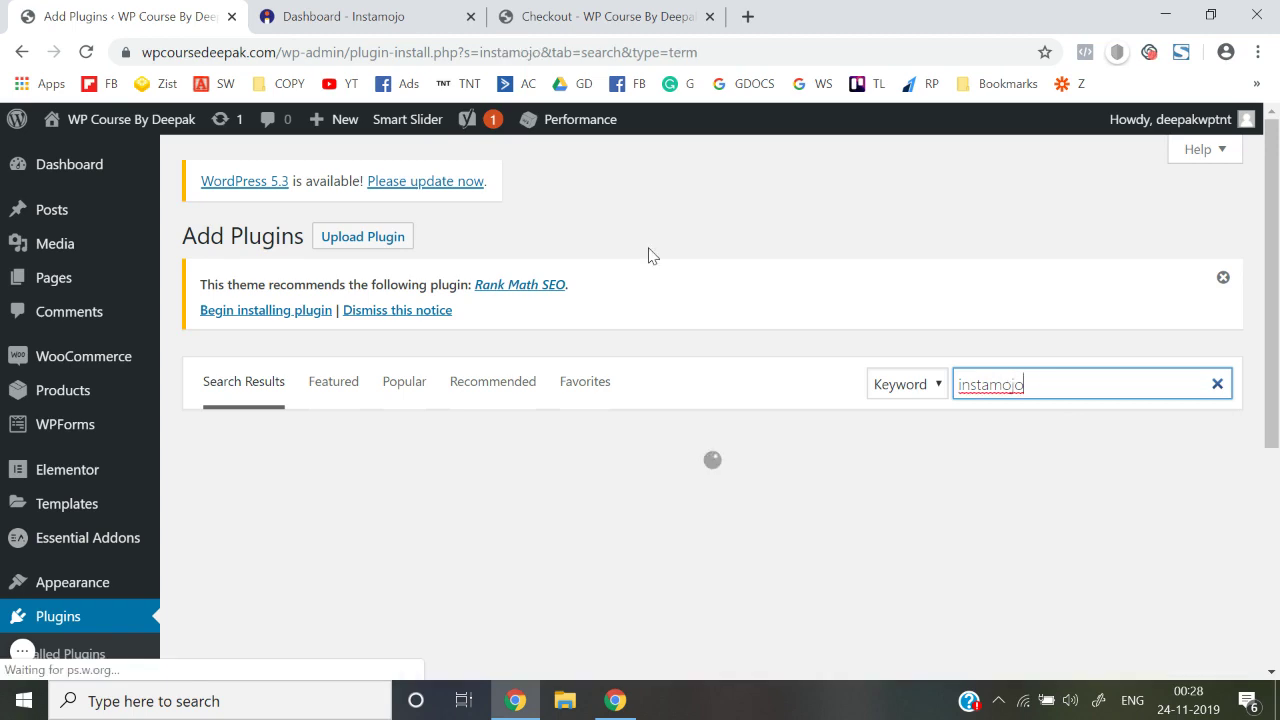
- Install and activate the Instamojo for WooCommerce plugin
{"action": "scroll", "coordinate": [650, 253], "scroll_direction": "down", "scroll_amount": 3}
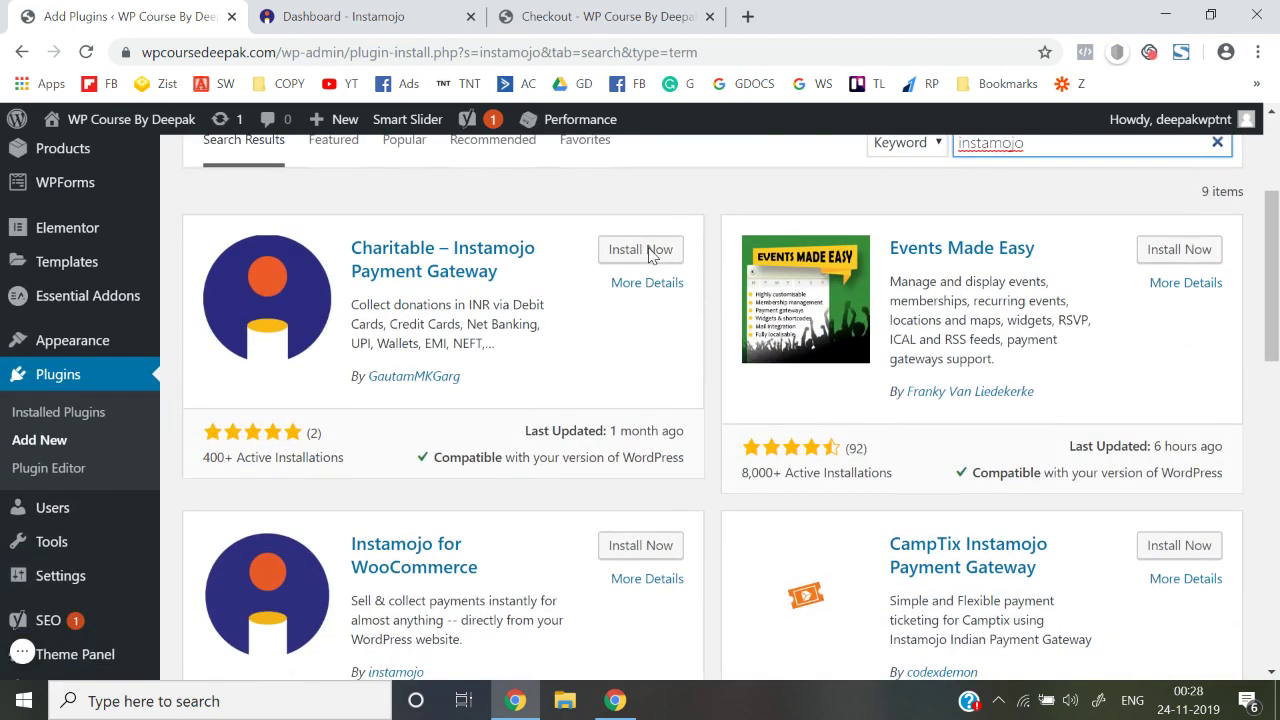
{"action": "scroll", "coordinate": [465, 380], "scroll_direction": "down", "scroll_amount": 1}
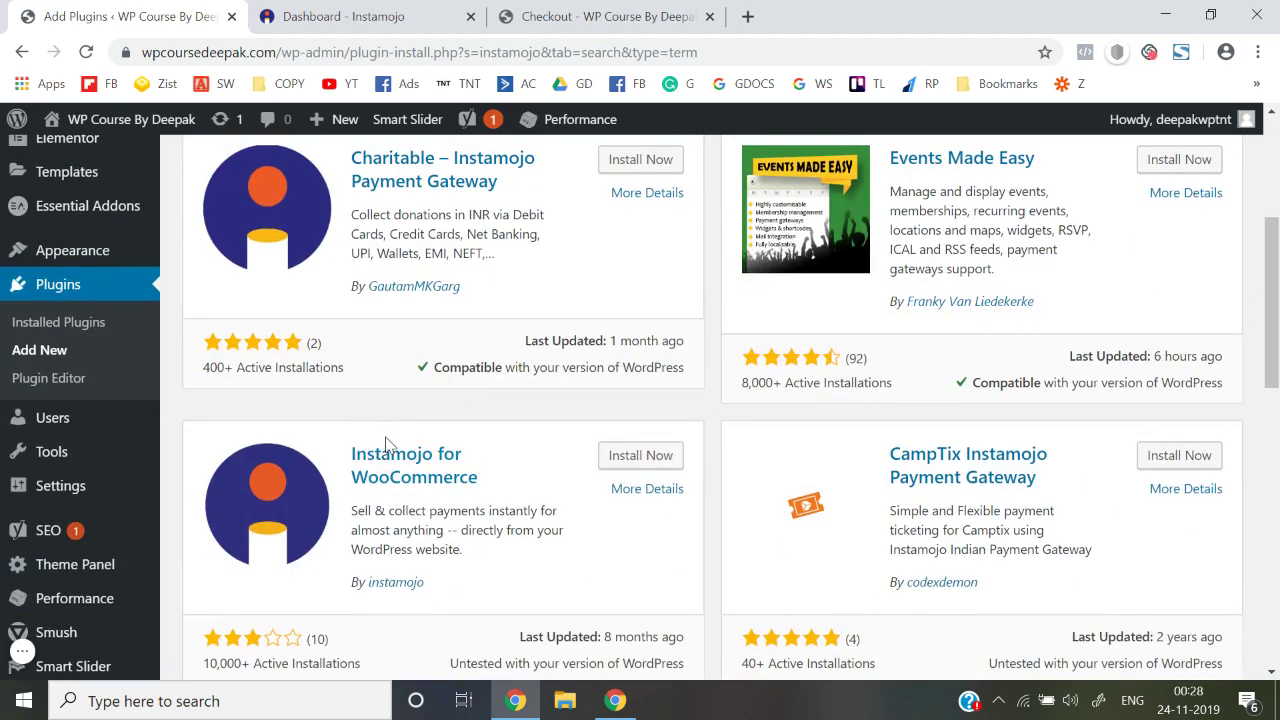
{"action": "left_click", "coordinate": [667, 457]}
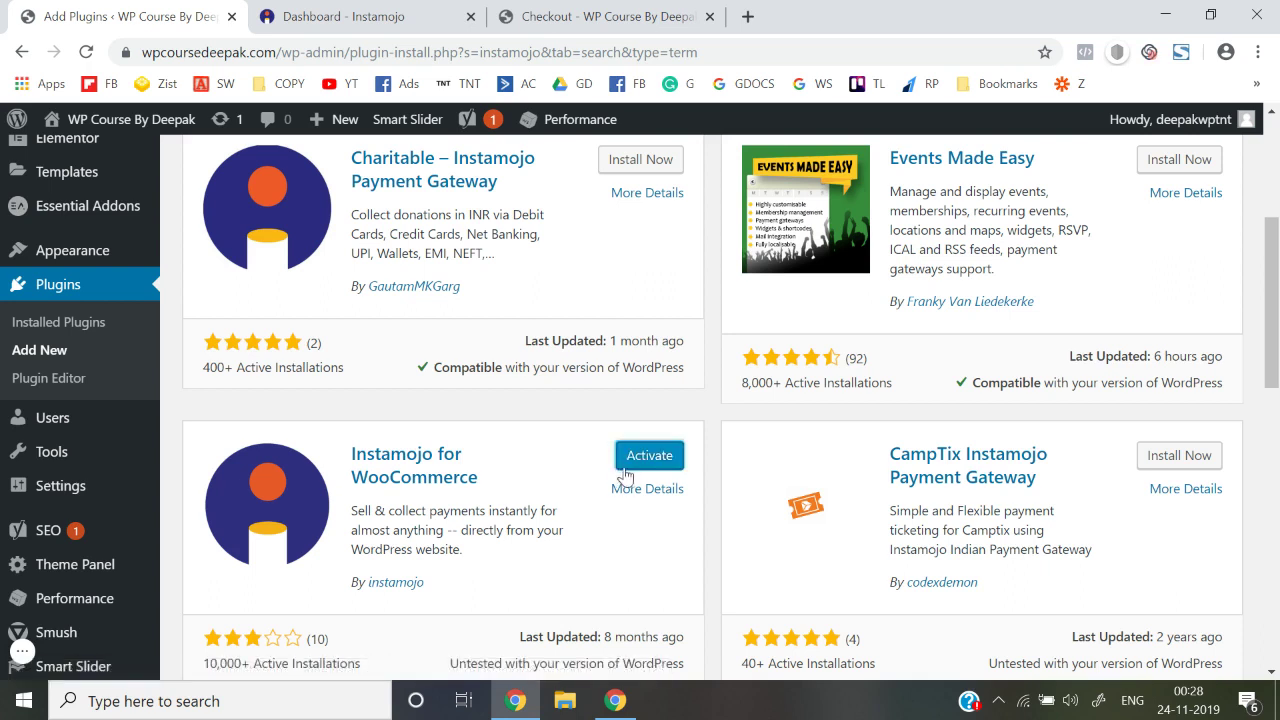
{"action": "left_click", "coordinate": [635, 466]}
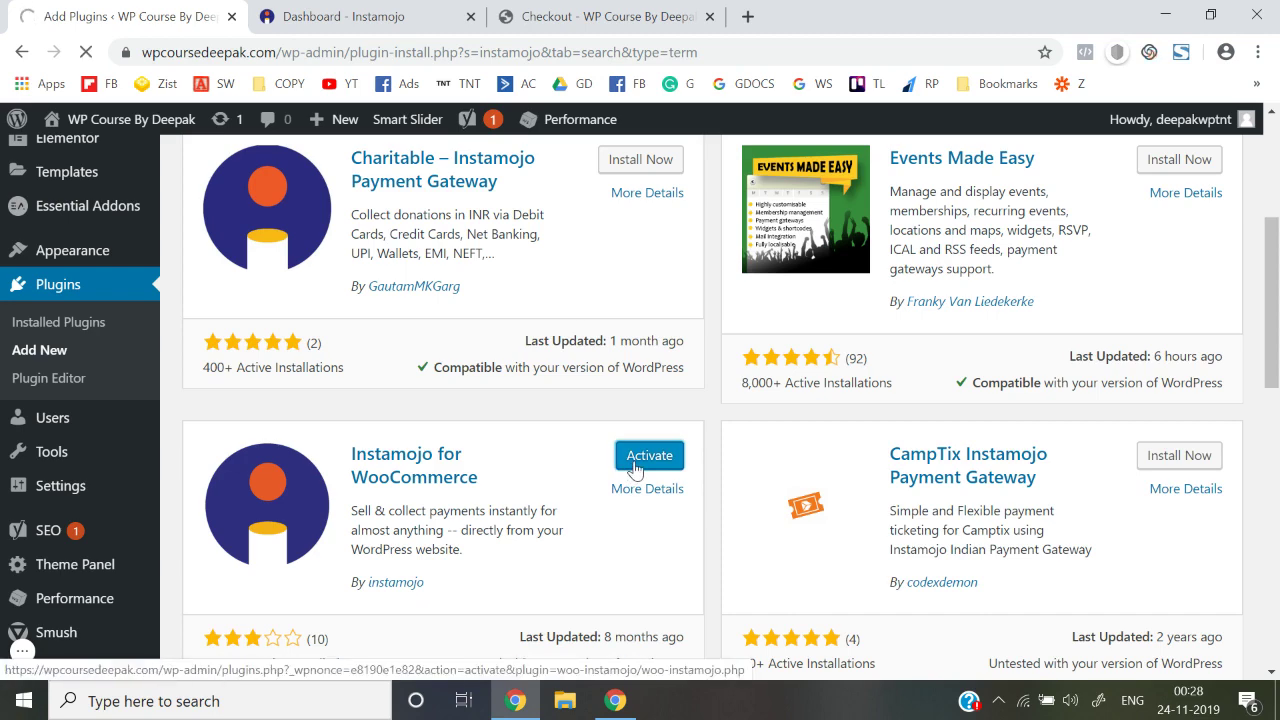
- Open WooCommerce Settings and its Payments tab, where Instamojo – Pay Online is listed
{"action": "scroll", "coordinate": [635, 466], "scroll_direction": "down", "scroll_amount": 3}
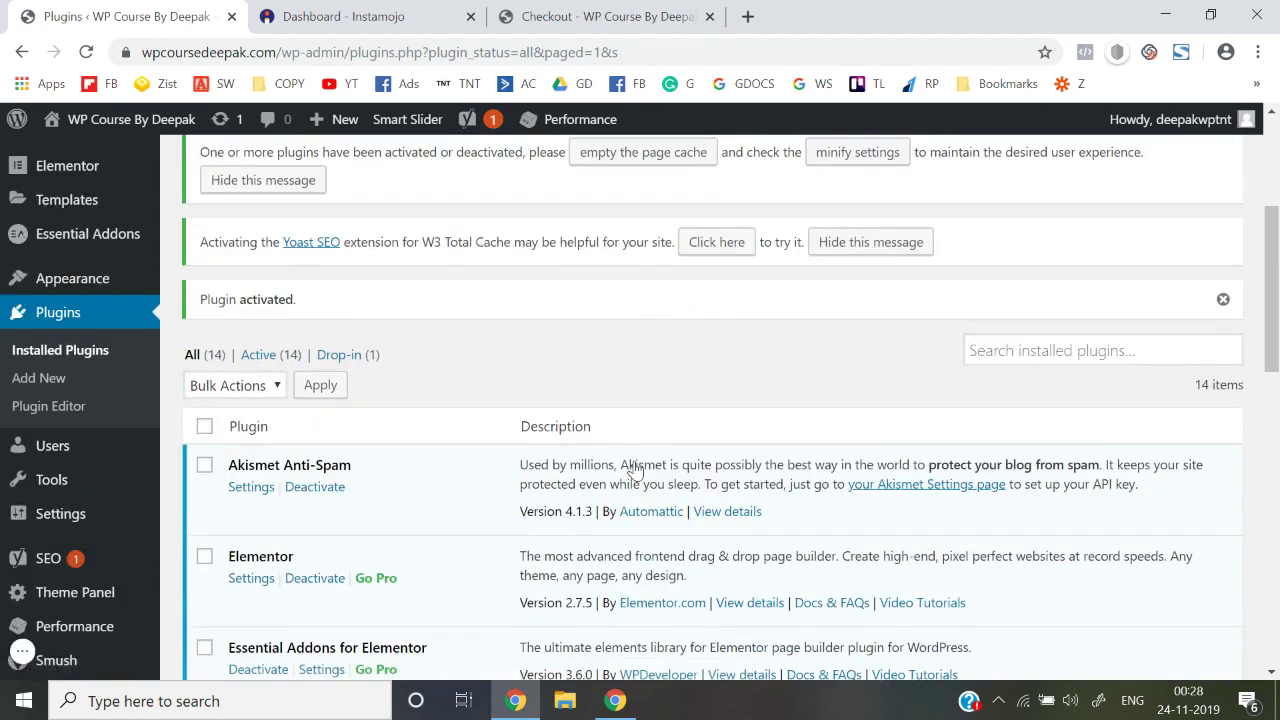
{"action": "scroll", "coordinate": [635, 469], "scroll_direction": "down", "scroll_amount": 2}
{"action": "scroll", "coordinate": [635, 466], "scroll_direction": "down", "scroll_amount": 1}
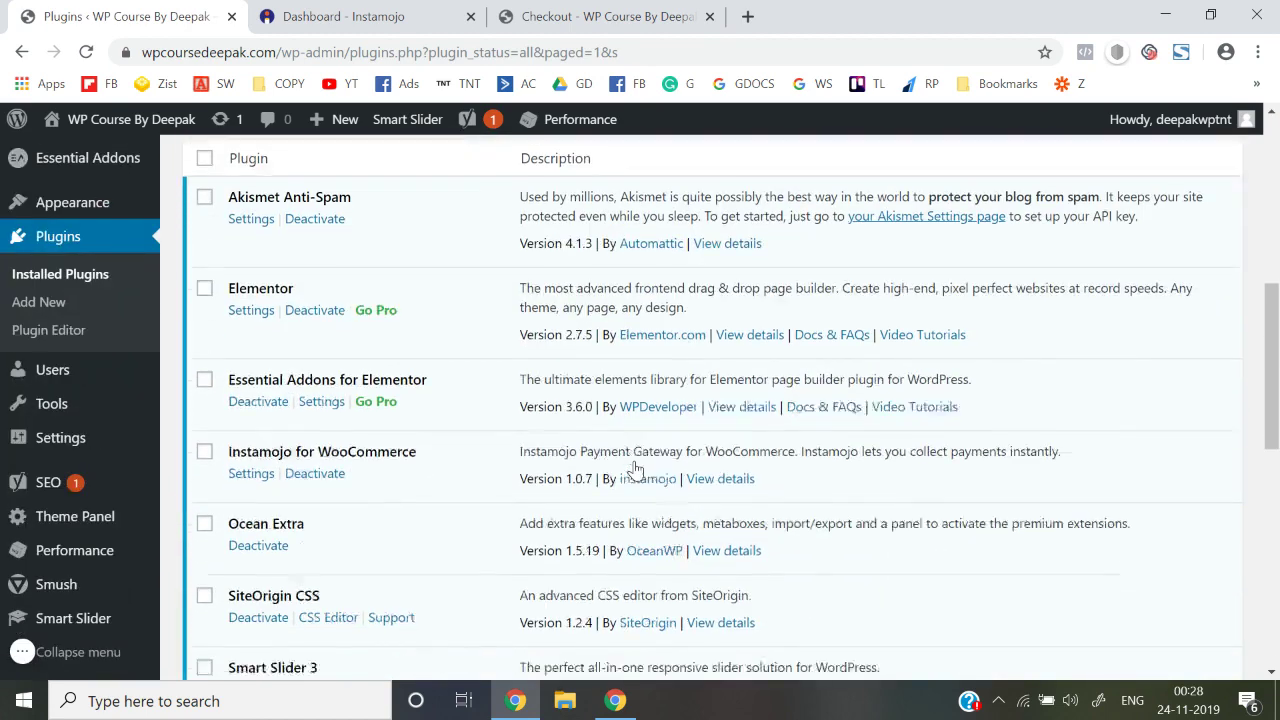
{"action": "scroll", "coordinate": [635, 466], "scroll_direction": "up", "scroll_amount": 3}
{"action": "mouse_move", "coordinate": [100, 262]}
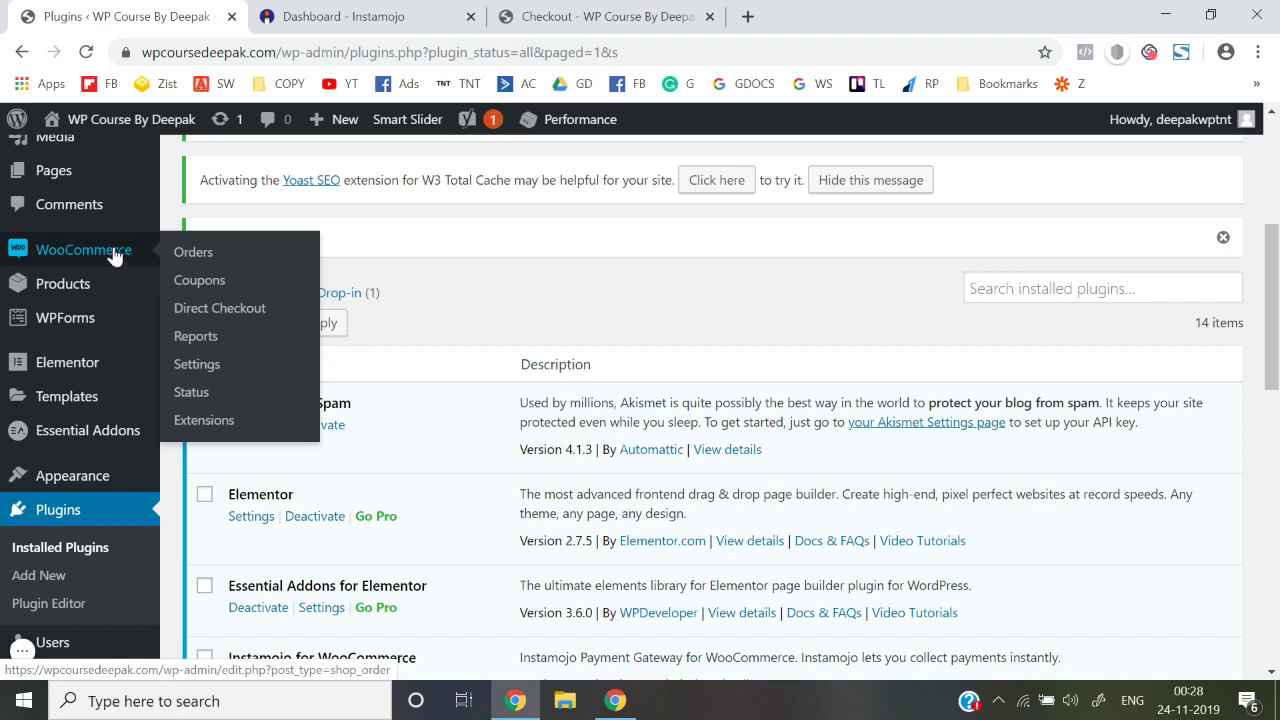
{"action": "left_click", "coordinate": [207, 372]}
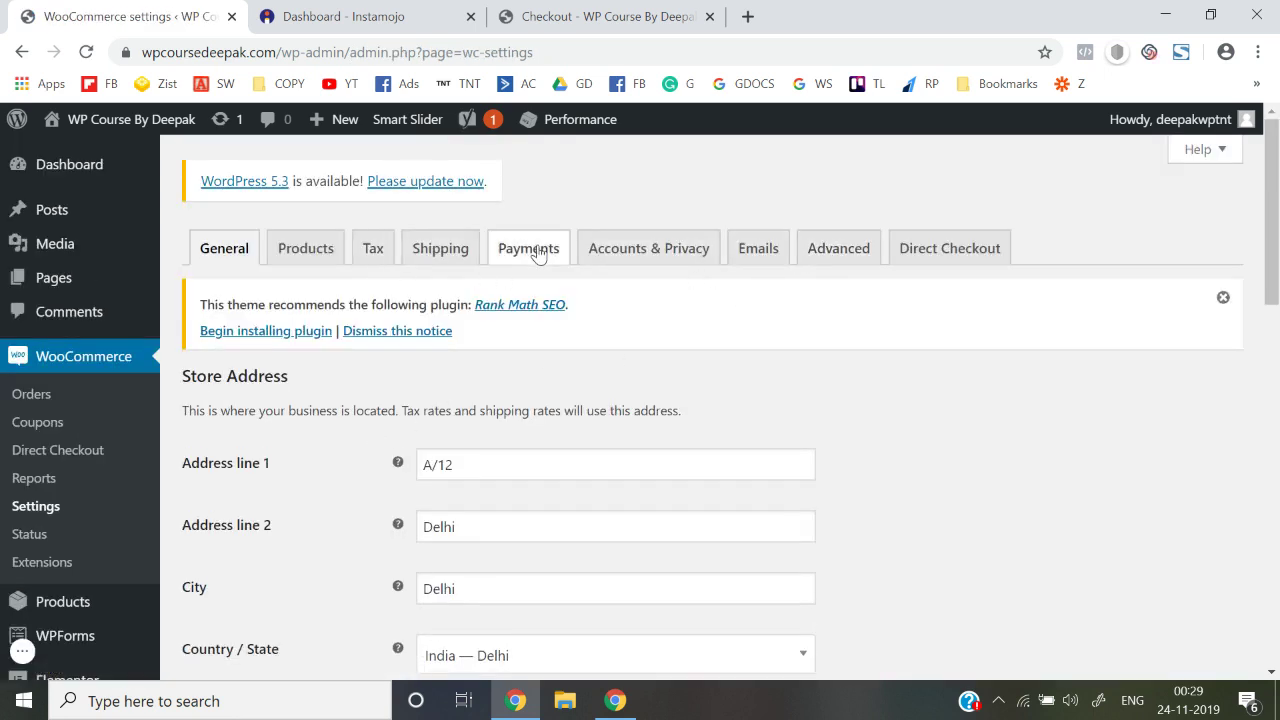
{"action": "left_click", "coordinate": [535, 258]}
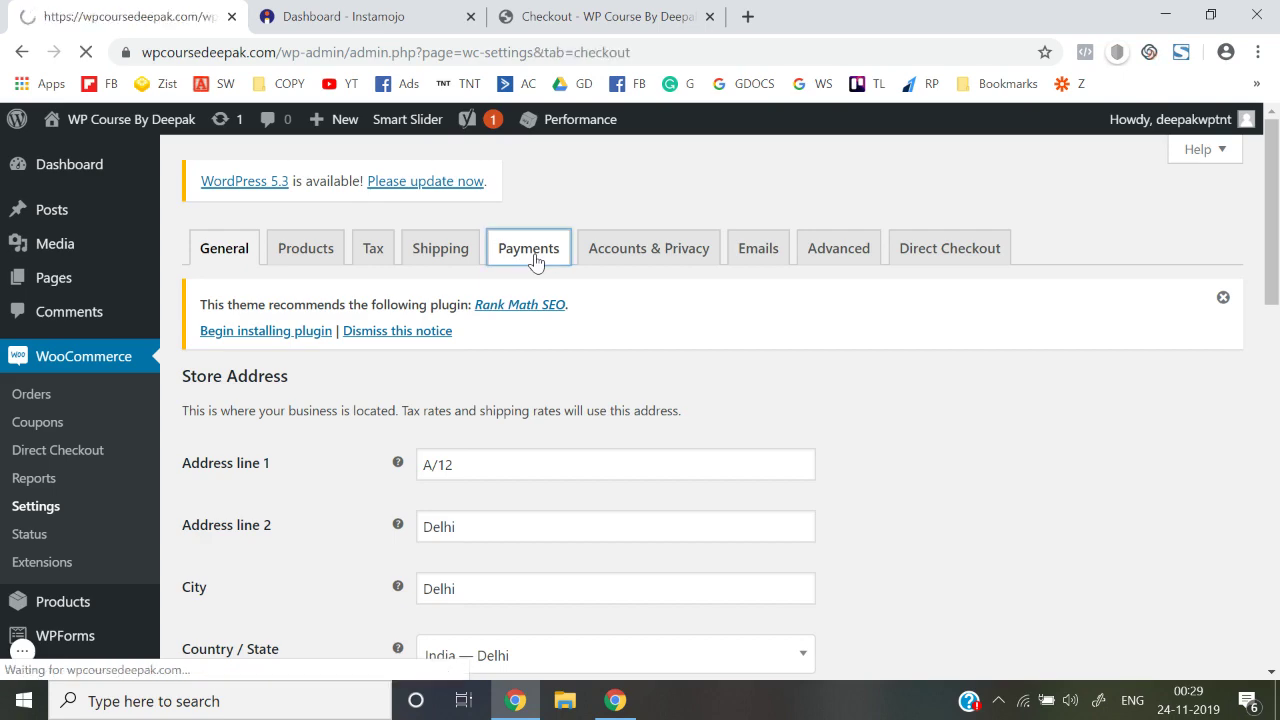
{"action": "scroll", "coordinate": [531, 263], "scroll_direction": "down", "scroll_amount": 3}
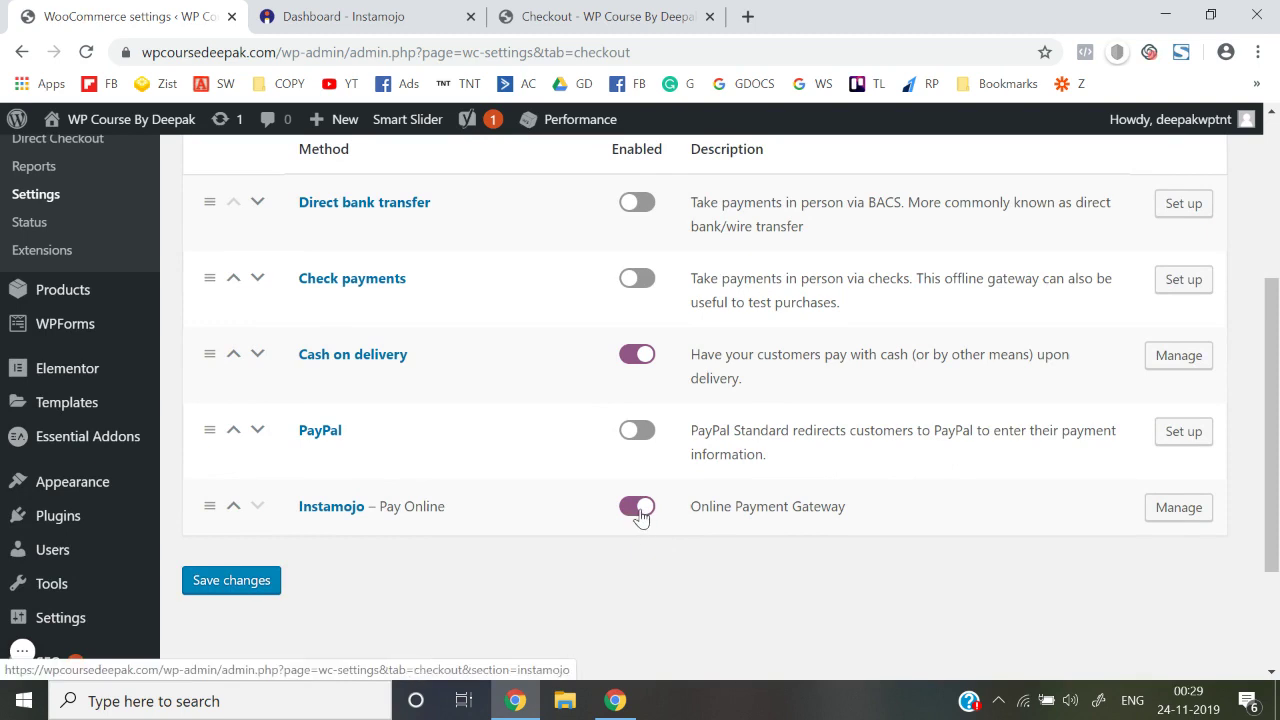
- Check the Instamojo and Cash on delivery toggles, leaving both enabled
{"action": "left_click", "coordinate": [640, 512]}
{"action": "left_click", "coordinate": [645, 513]}
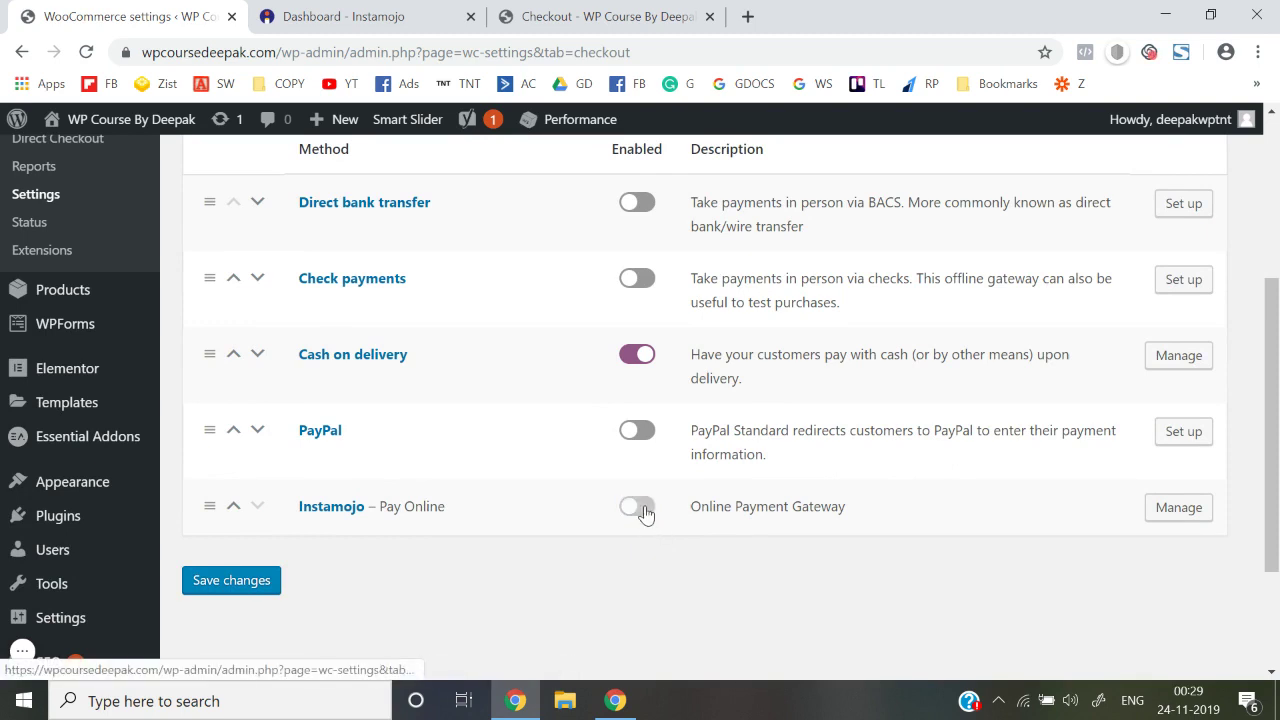
{"action": "left_click", "coordinate": [634, 360]}
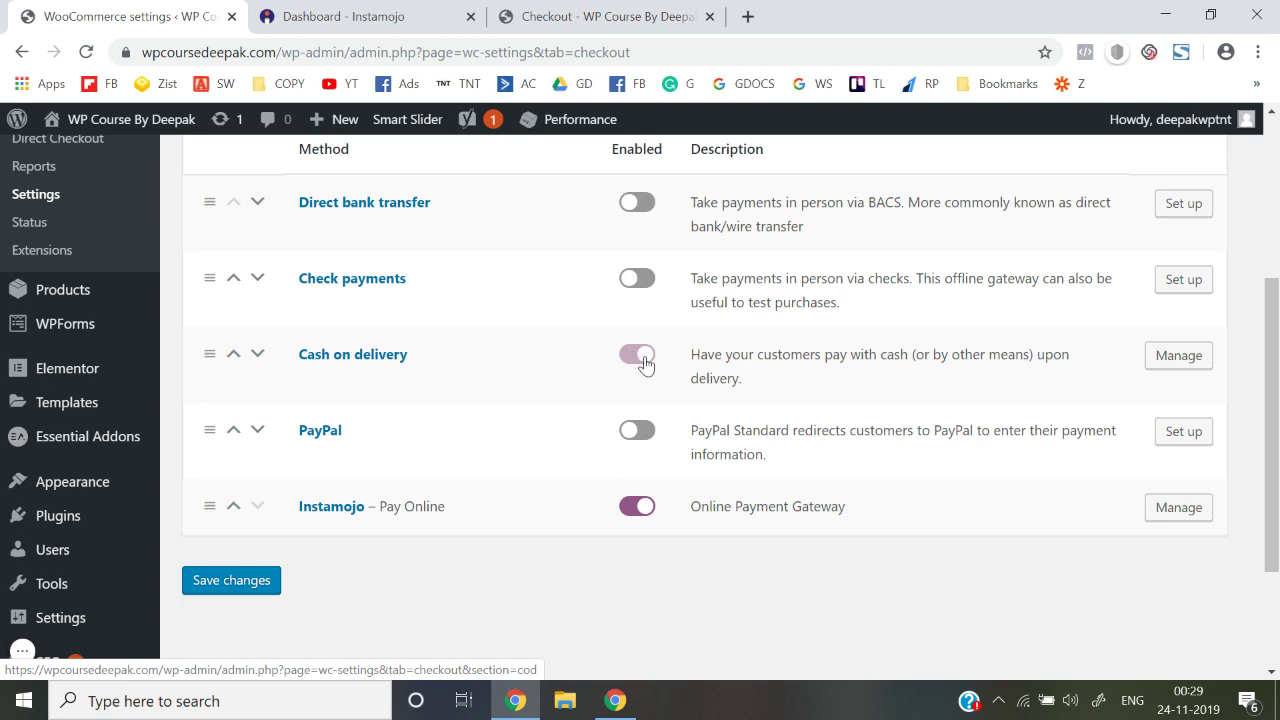
{"action": "left_click", "coordinate": [644, 358]}
- Save the payment methods and open Instamojo's Manage settings page
{"action": "left_click", "coordinate": [231, 580]}
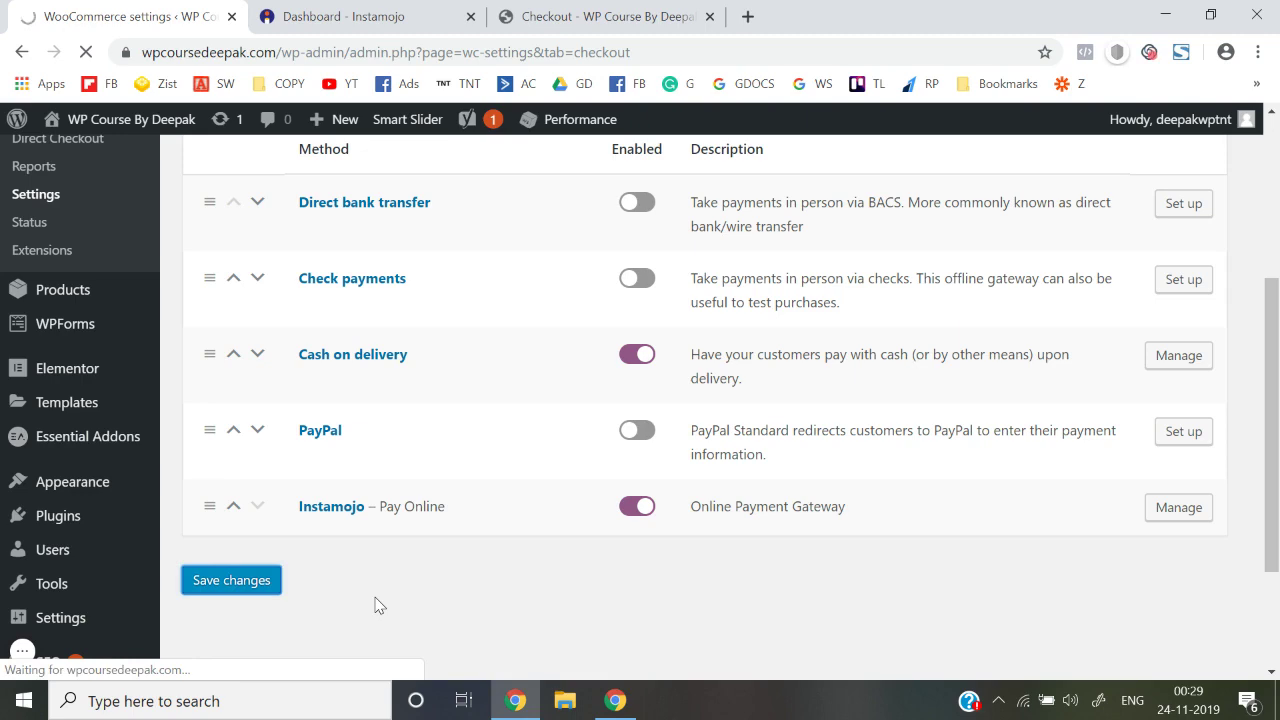
{"action": "scroll", "coordinate": [378, 605], "scroll_direction": "down", "scroll_amount": 5}
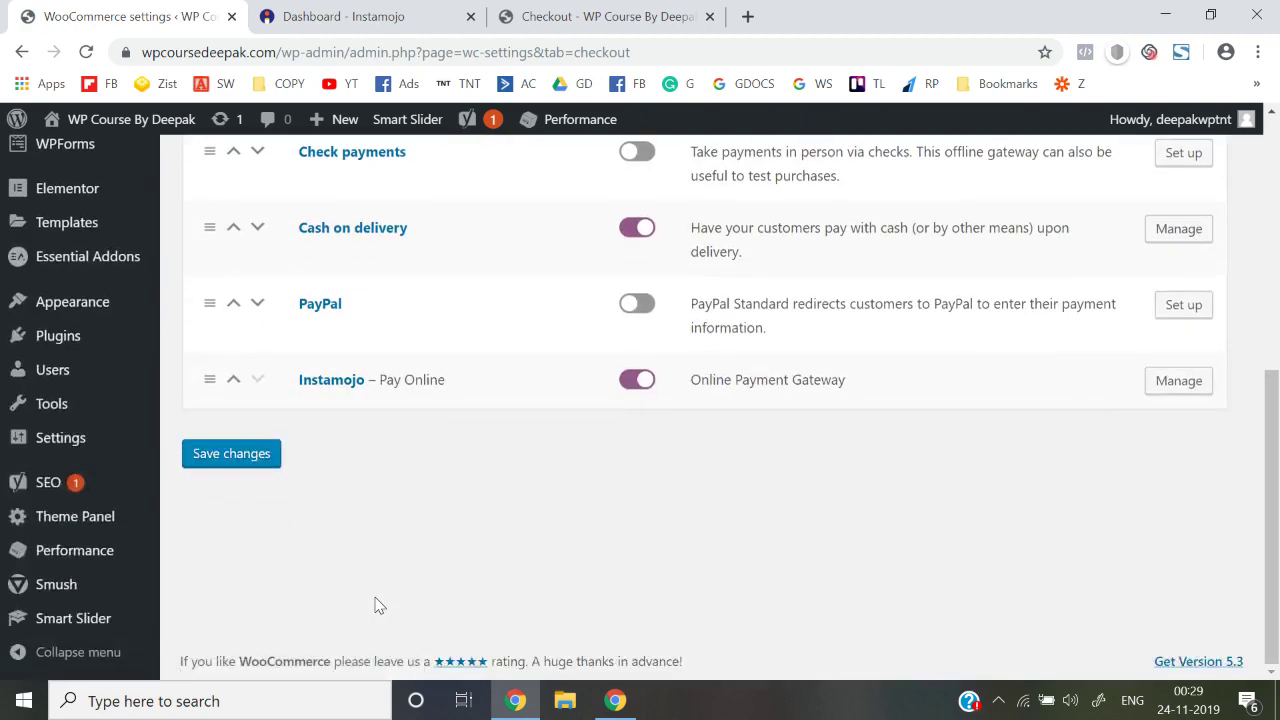
{"action": "scroll", "coordinate": [378, 605], "scroll_direction": "up", "scroll_amount": 1}
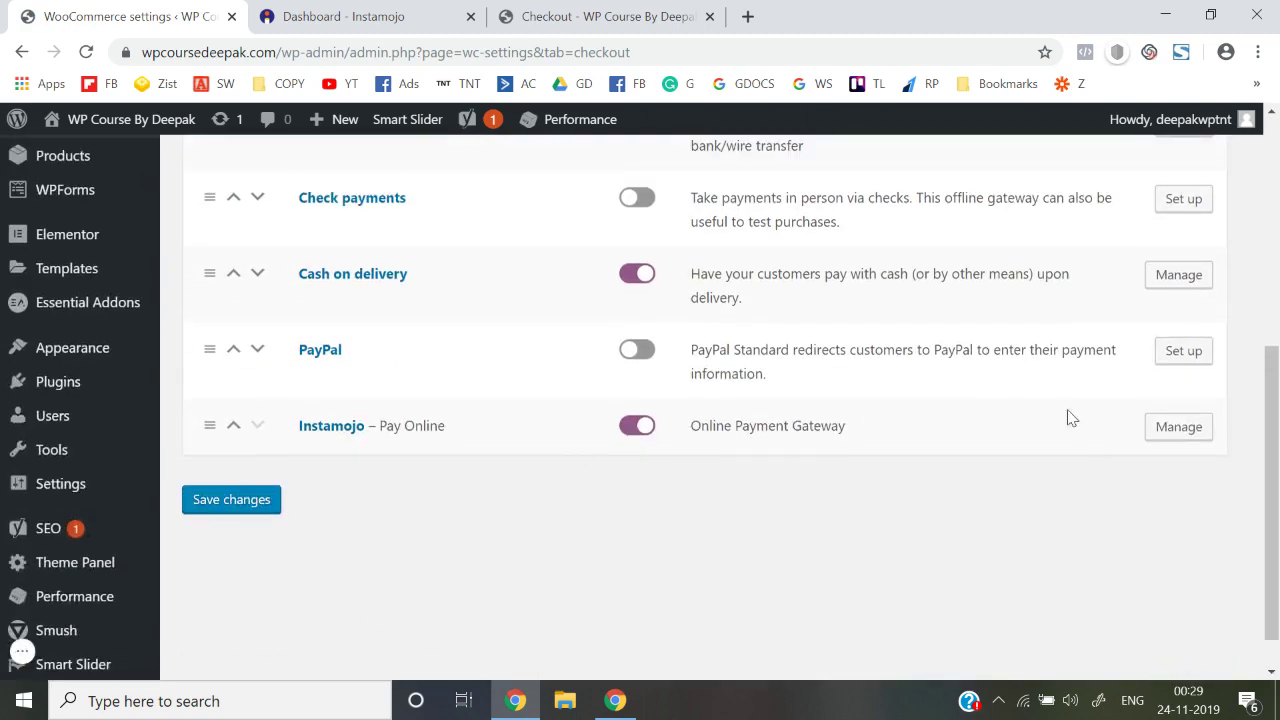
{"action": "left_click", "coordinate": [1180, 430]}
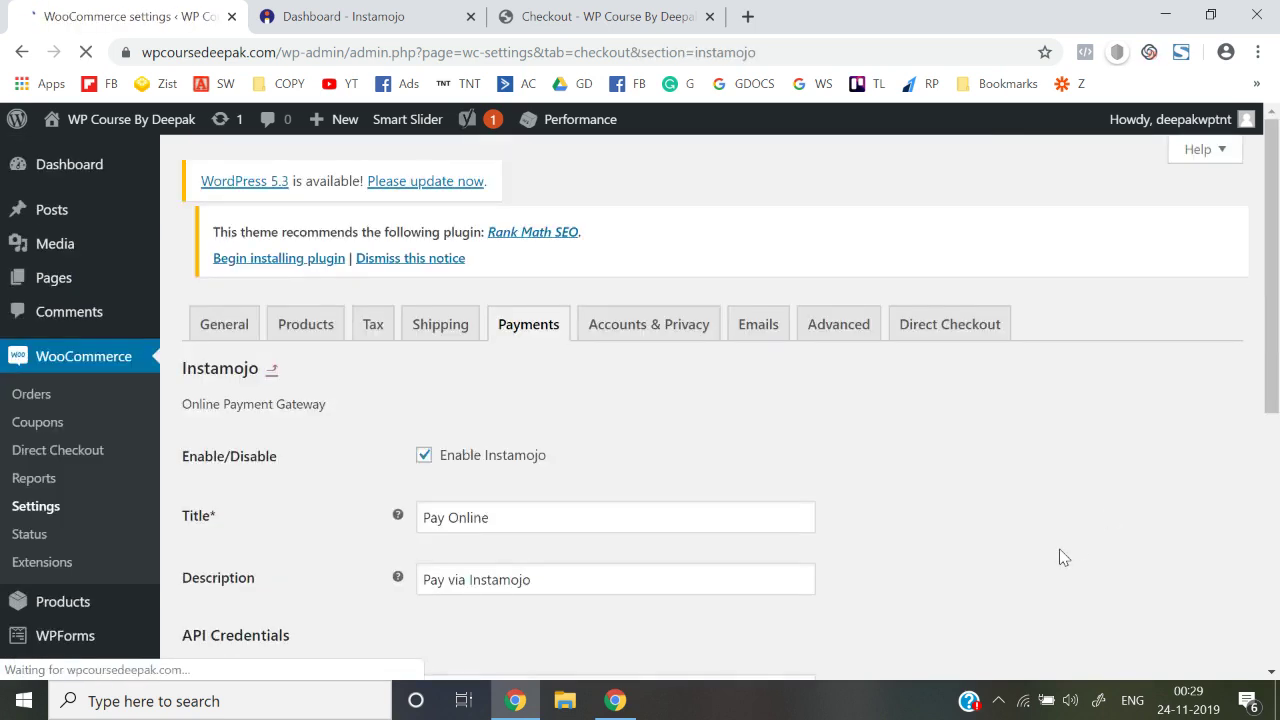
{"action": "scroll", "coordinate": [1057, 557], "scroll_direction": "down", "scroll_amount": 1}
{"action": "left_click", "coordinate": [559, 422]}
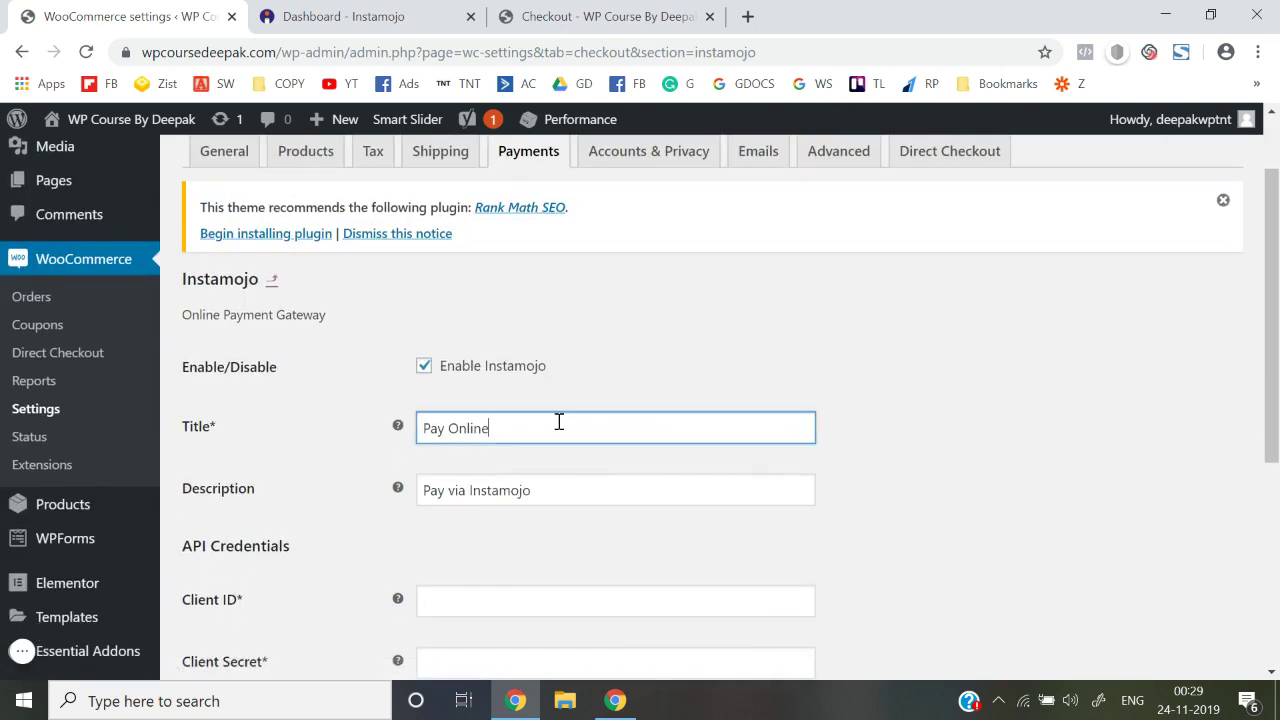
{"action": "key", "text": "ctrl+a"}
{"action": "type", "text": "Pa"}
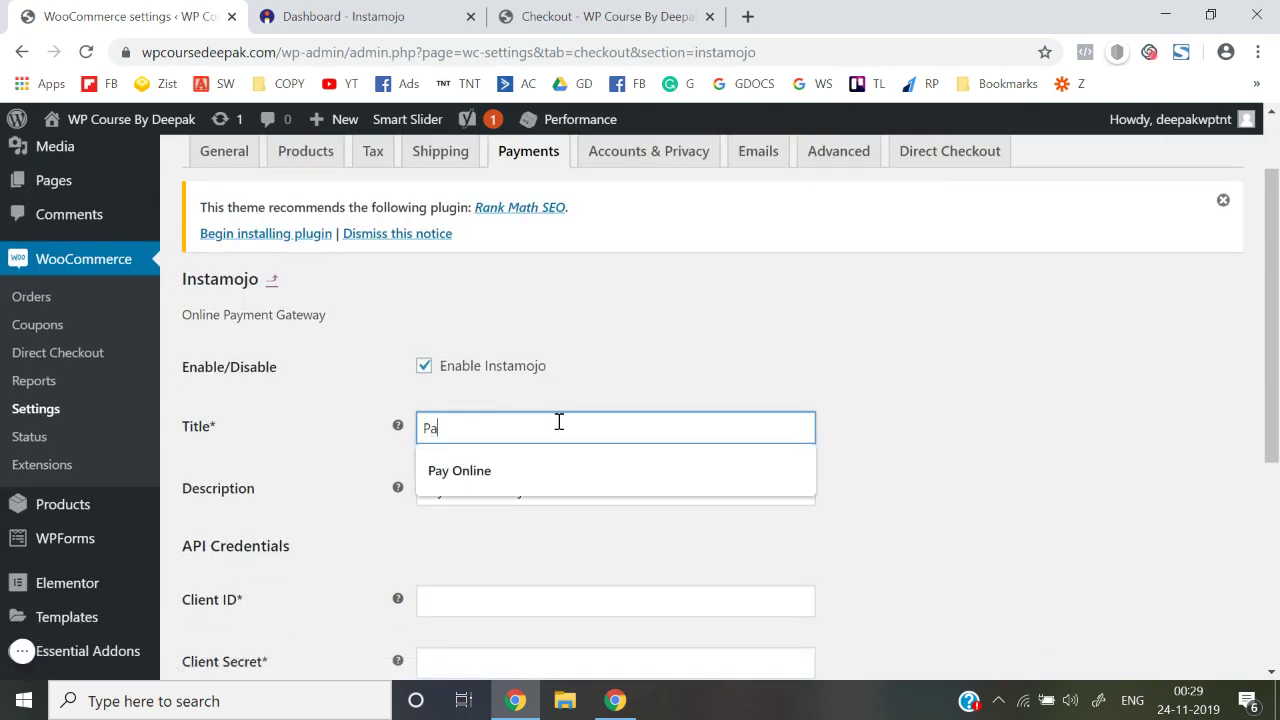
{"action": "type", "text": "y With Debor"}
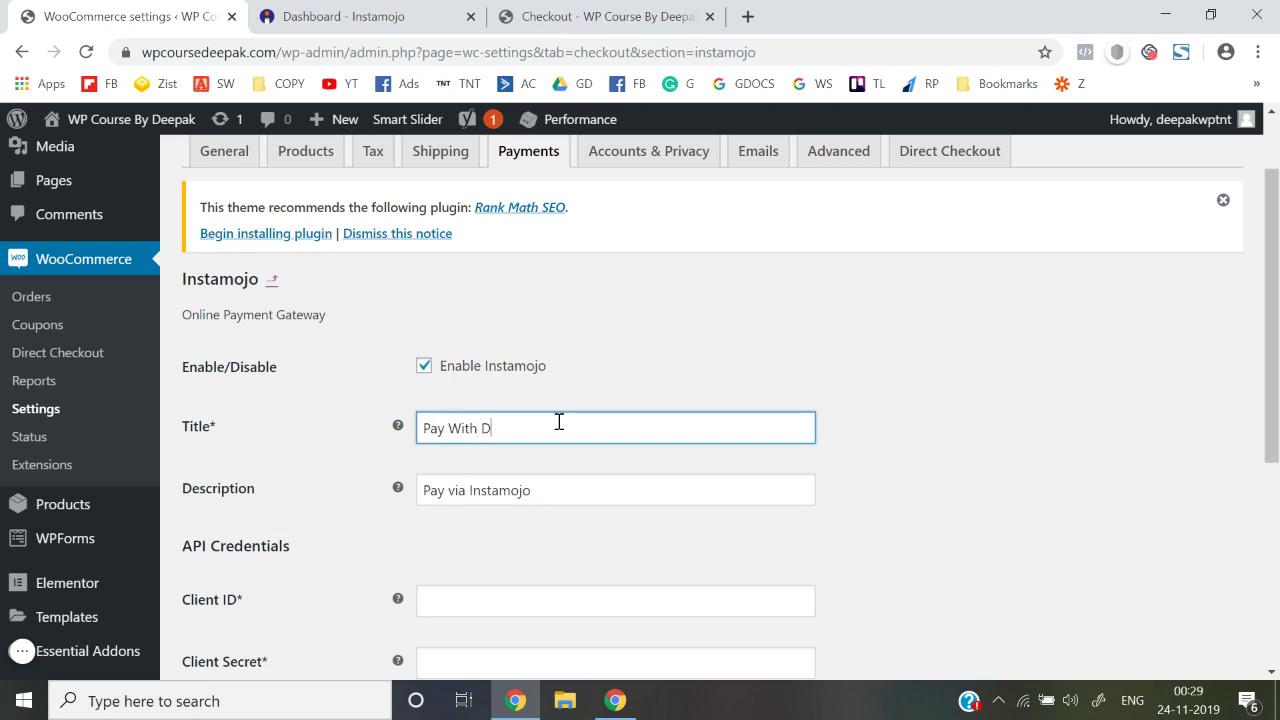
{"action": "key", "text": "BackSpace"}
{"action": "key", "text": "BackSpace"}
{"action": "type", "text": "it Cred"}
{"action": "key", "text": "BackSpace"}
{"action": "key", "text": "BackSpace"}
{"action": "key", "text": "BackSpace"}
{"action": "type", "text": "ard / Credit Card"}
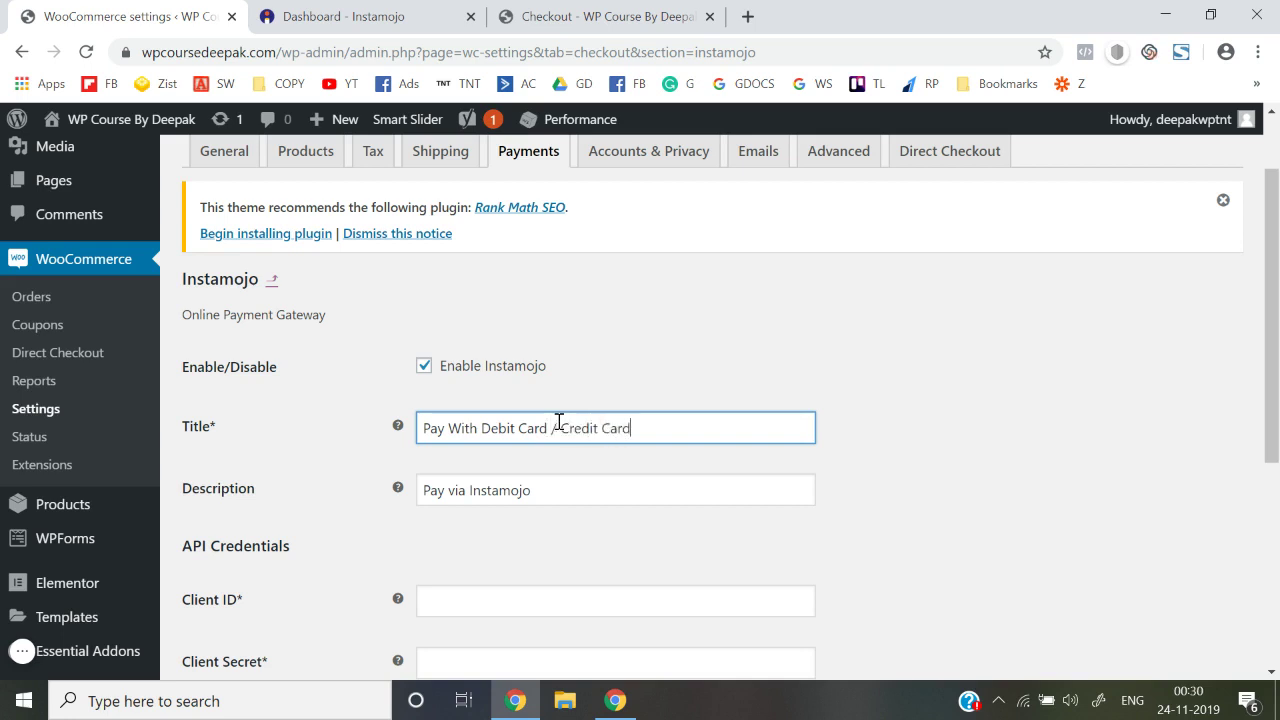
{"action": "key", "text": "ctrl+a"}
{"action": "key", "text": "BackSpace"}
{"action": "type", "text": "Pay On"}
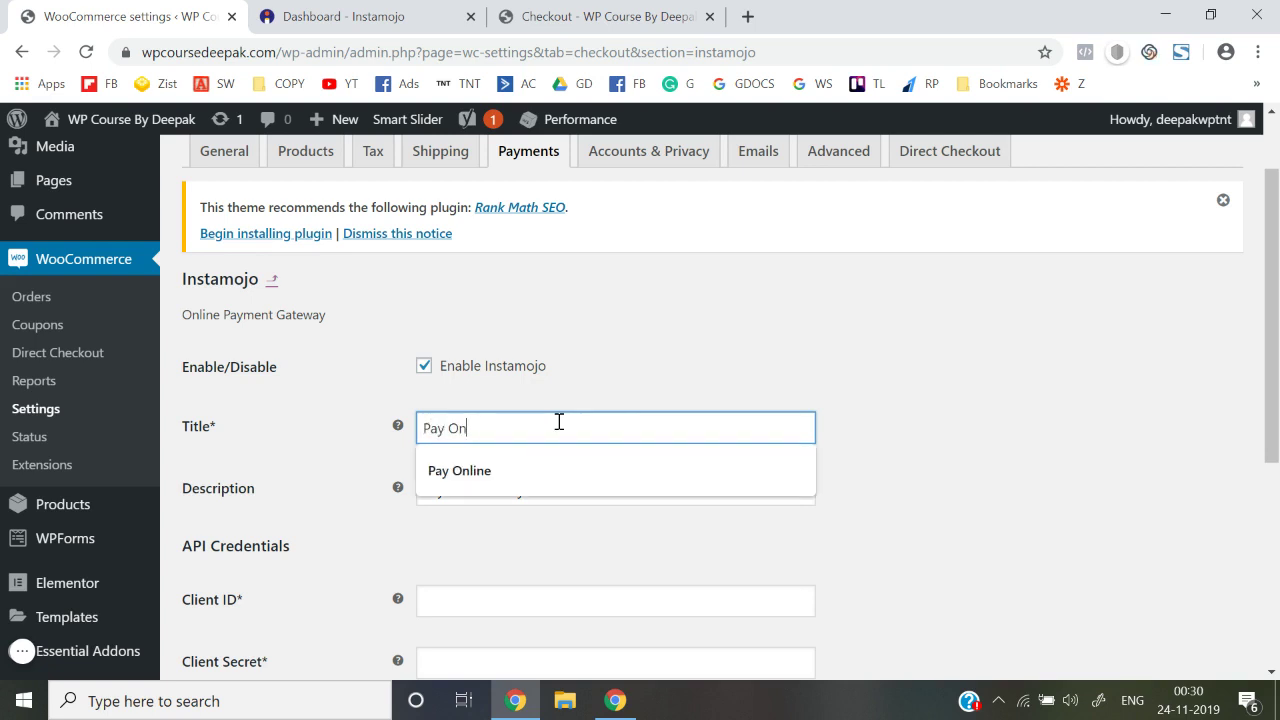
{"action": "type", "text": "line"}
{"action": "left_click", "coordinate": [900, 447]}
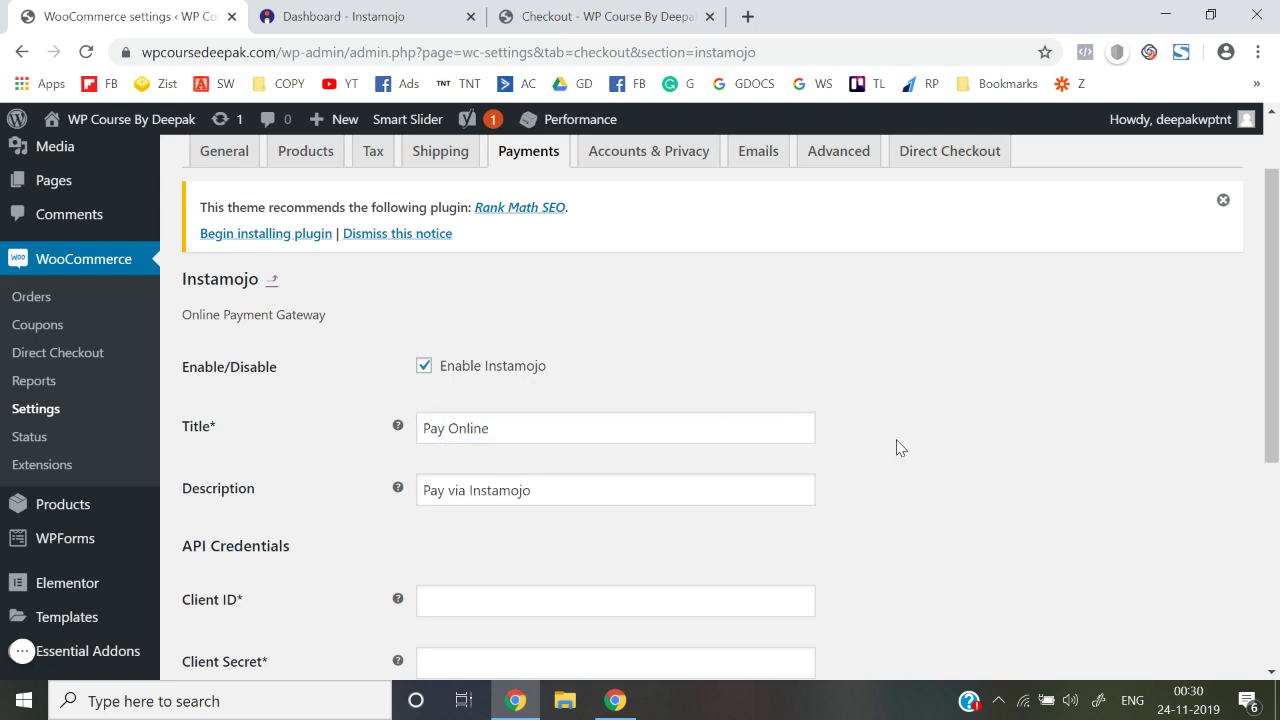
{"action": "scroll", "coordinate": [900, 447], "scroll_direction": "down", "scroll_amount": 3}
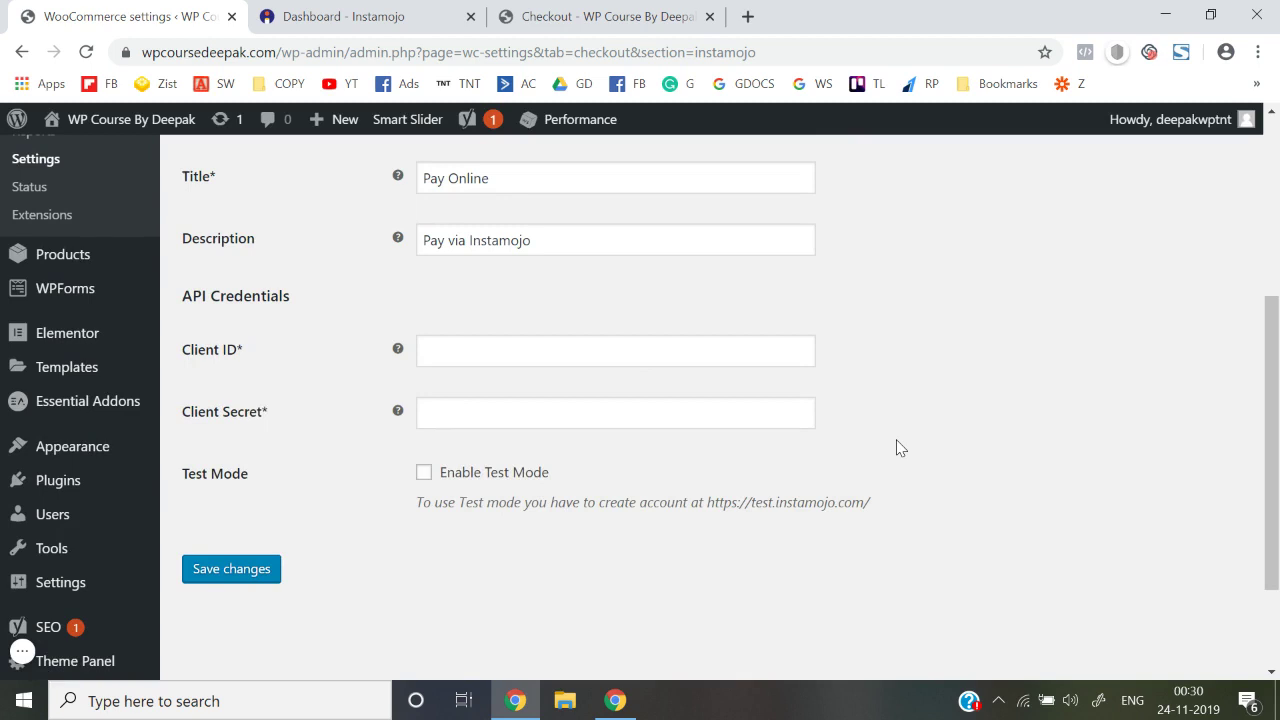
{"action": "scroll", "coordinate": [897, 448], "scroll_direction": "up", "scroll_amount": 1}
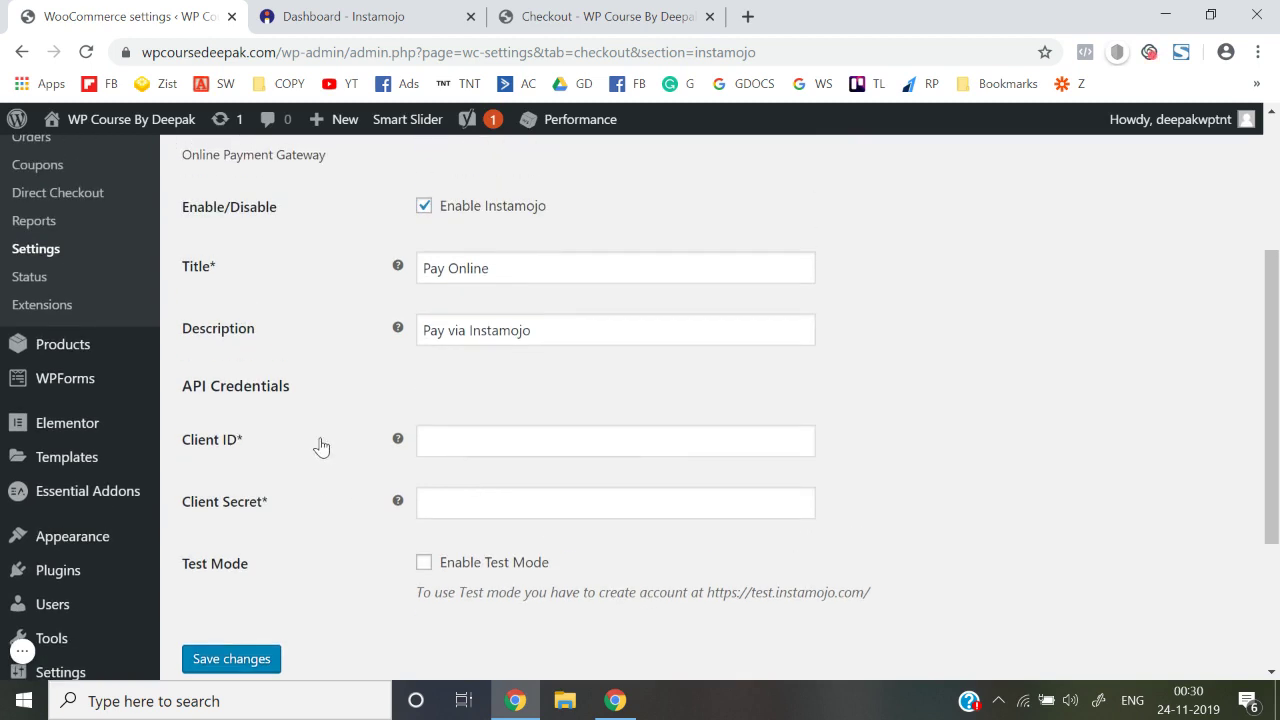
{"action": "left_click", "coordinate": [477, 446]}
{"action": "left_click", "coordinate": [335, 513]}
{"action": "left_click", "coordinate": [459, 507]}
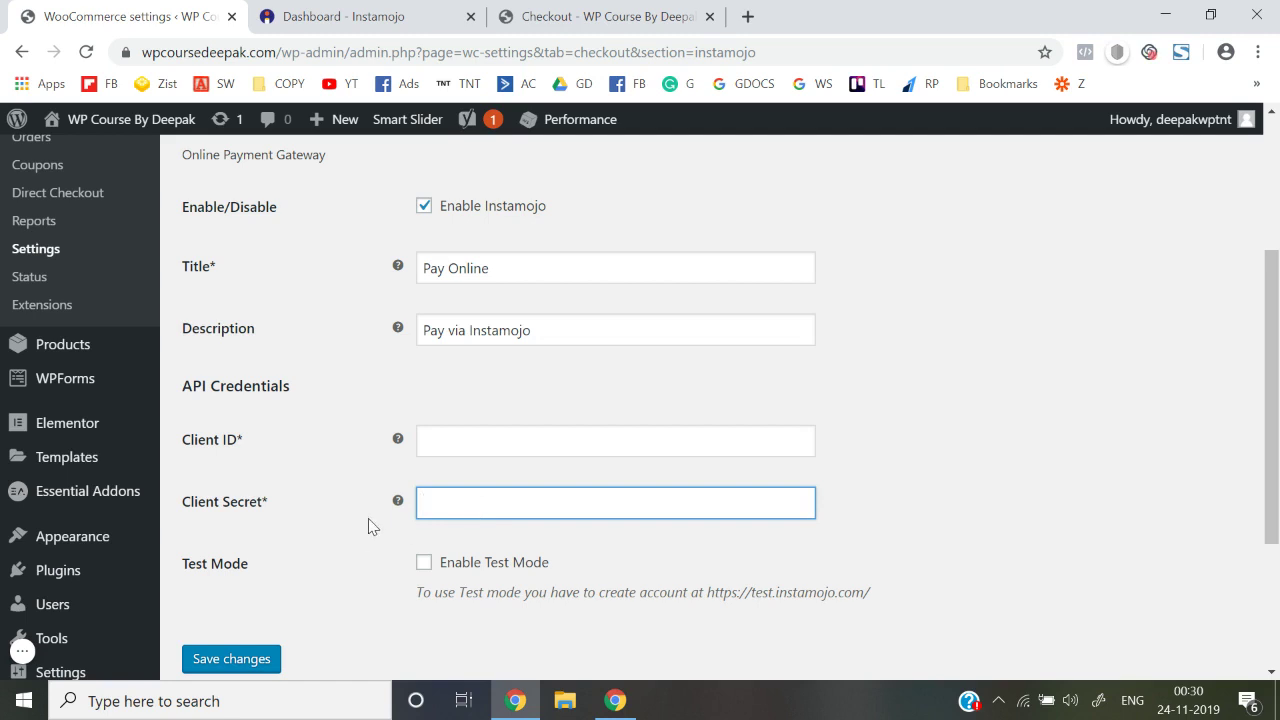
- Go to Instamojo's API & Plugins page and start creating new credentials
{"action": "left_click", "coordinate": [390, 10]}
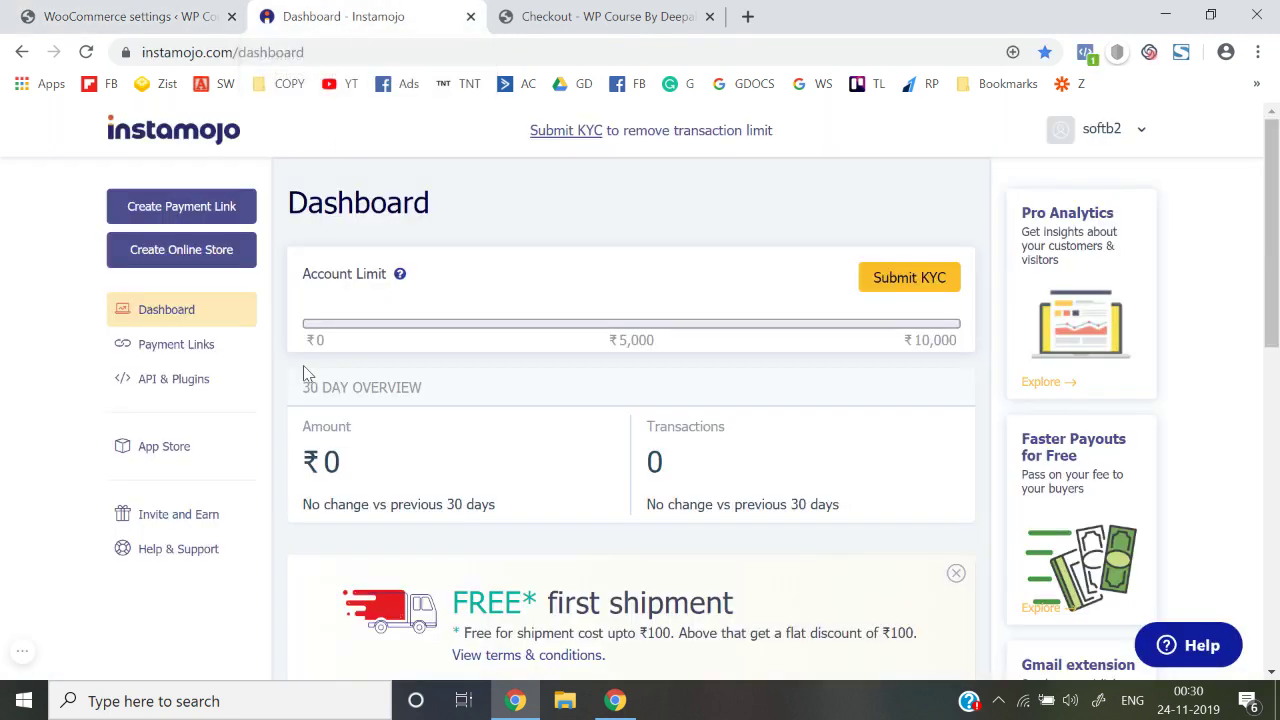
{"action": "left_click", "coordinate": [193, 400]}
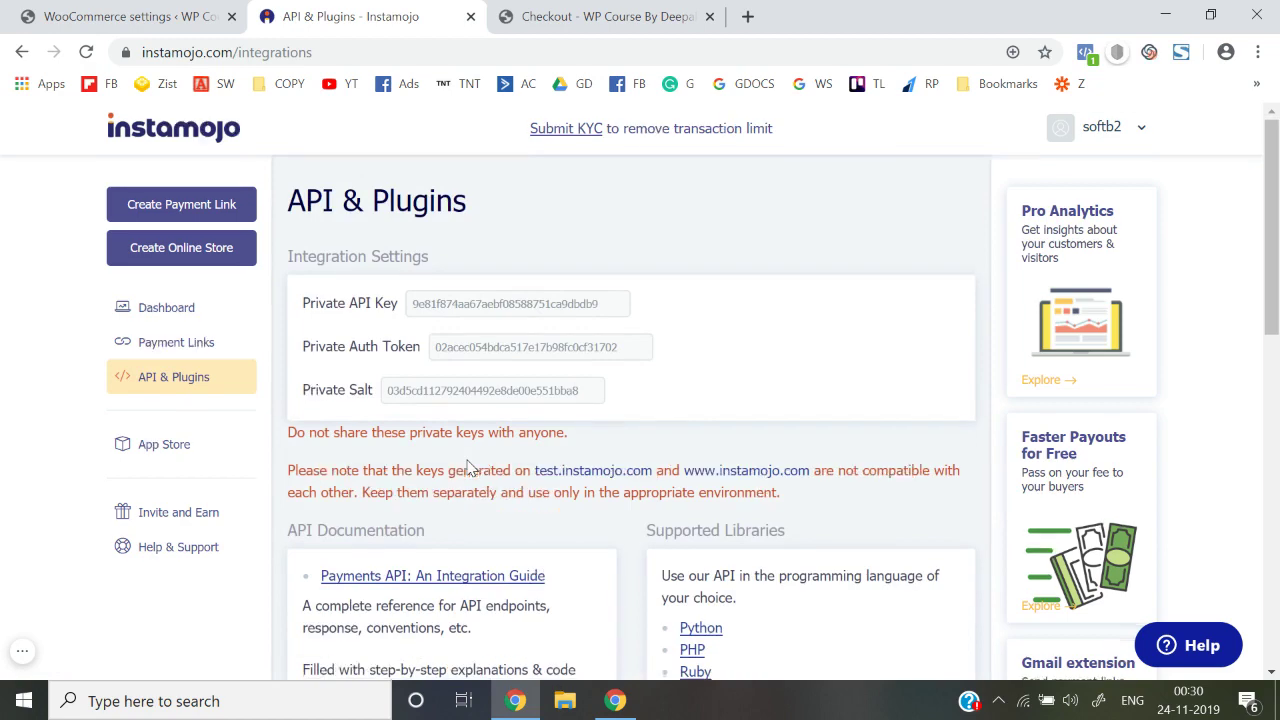
{"action": "scroll", "coordinate": [470, 468], "scroll_direction": "down", "scroll_amount": 7}
{"action": "scroll", "coordinate": [467, 468], "scroll_direction": "up", "scroll_amount": 1}
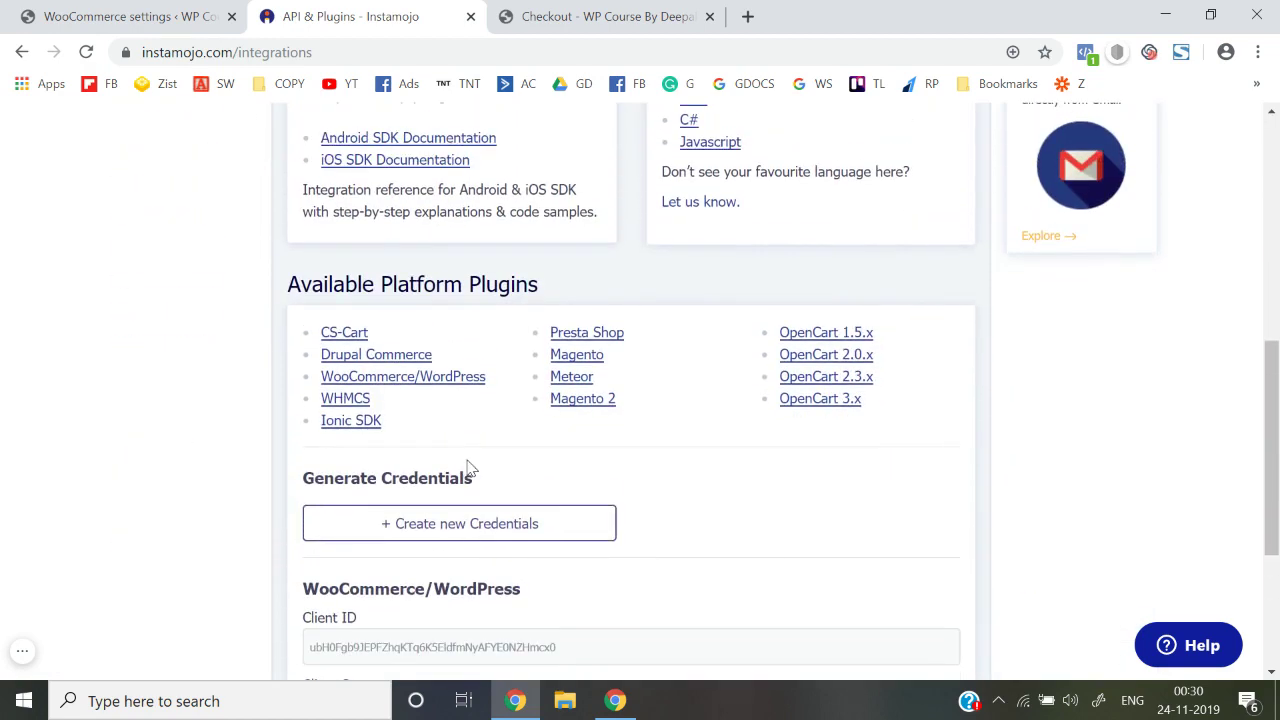
{"action": "left_click", "coordinate": [507, 524]}
{"action": "scroll", "coordinate": [507, 535], "scroll_direction": "down", "scroll_amount": 1}
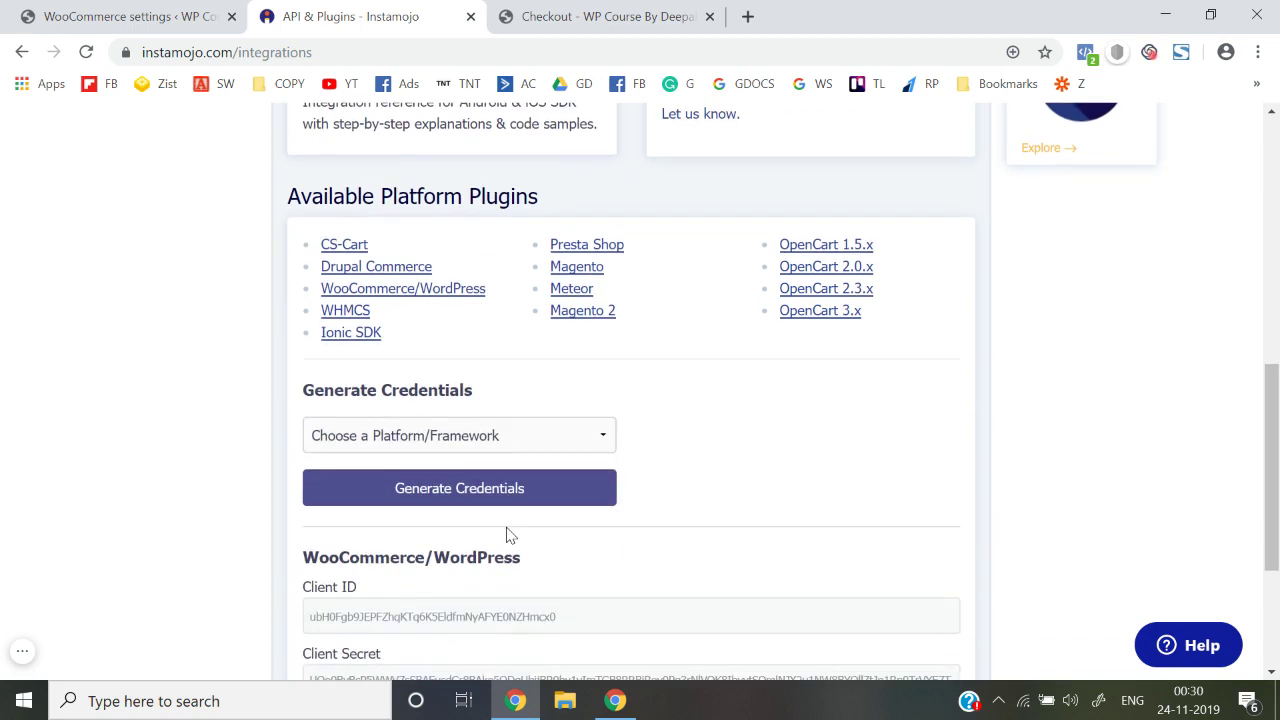
- Work through the platform dropdown, briefly selecting WHMCS
{"action": "left_click", "coordinate": [455, 449]}
{"action": "left_click", "coordinate": [455, 449]}
{"action": "left_click", "coordinate": [455, 449]}
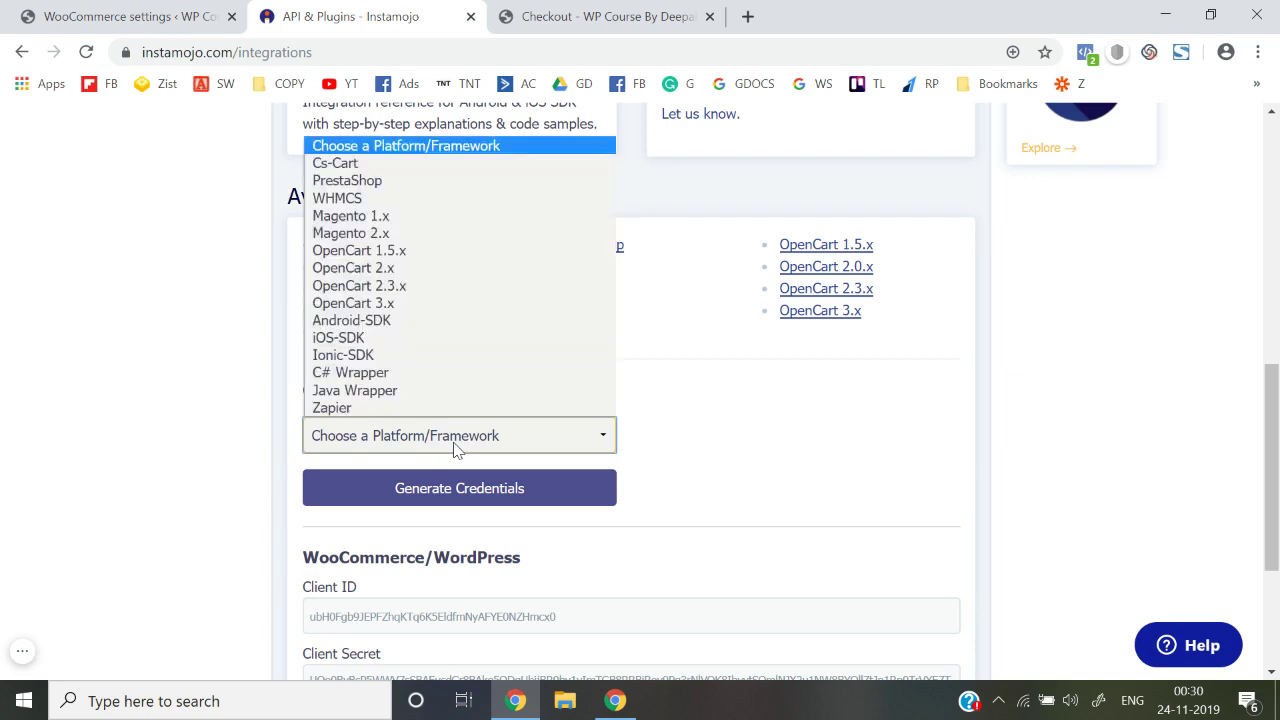
{"action": "key", "text": "w"}
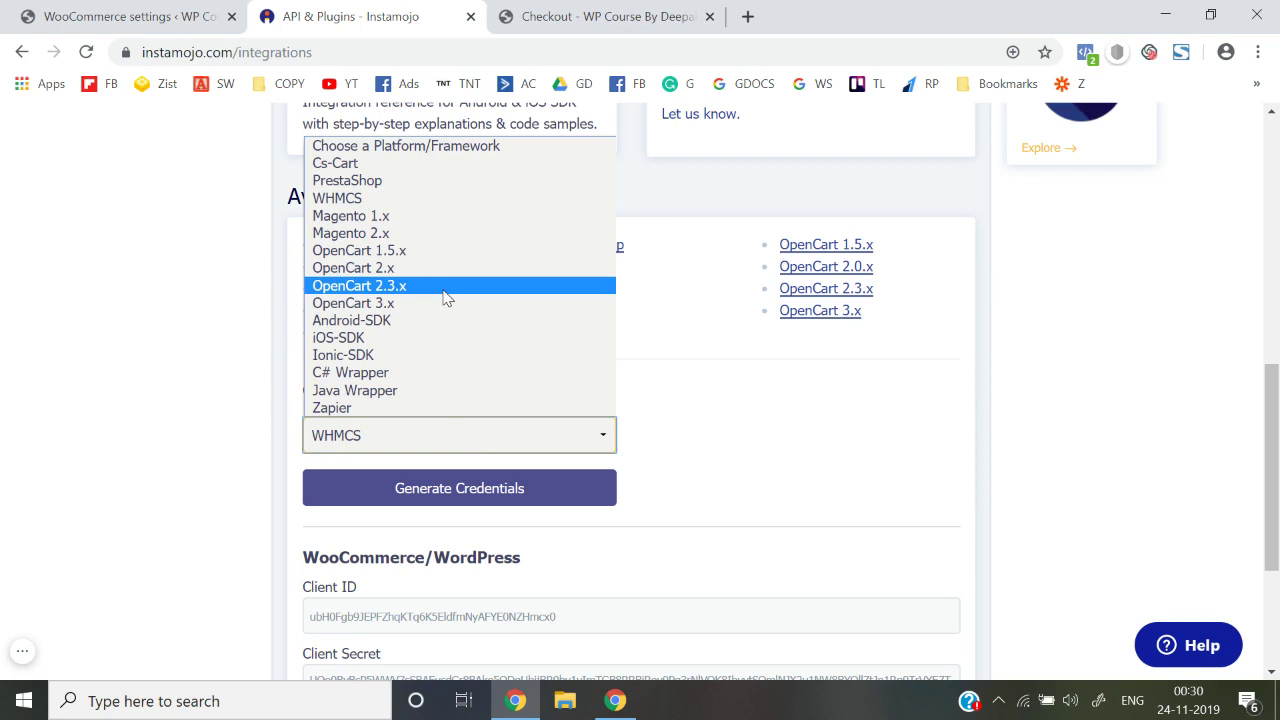
{"action": "left_click", "coordinate": [264, 470]}
{"action": "scroll", "coordinate": [394, 563], "scroll_direction": "down", "scroll_amount": 1}
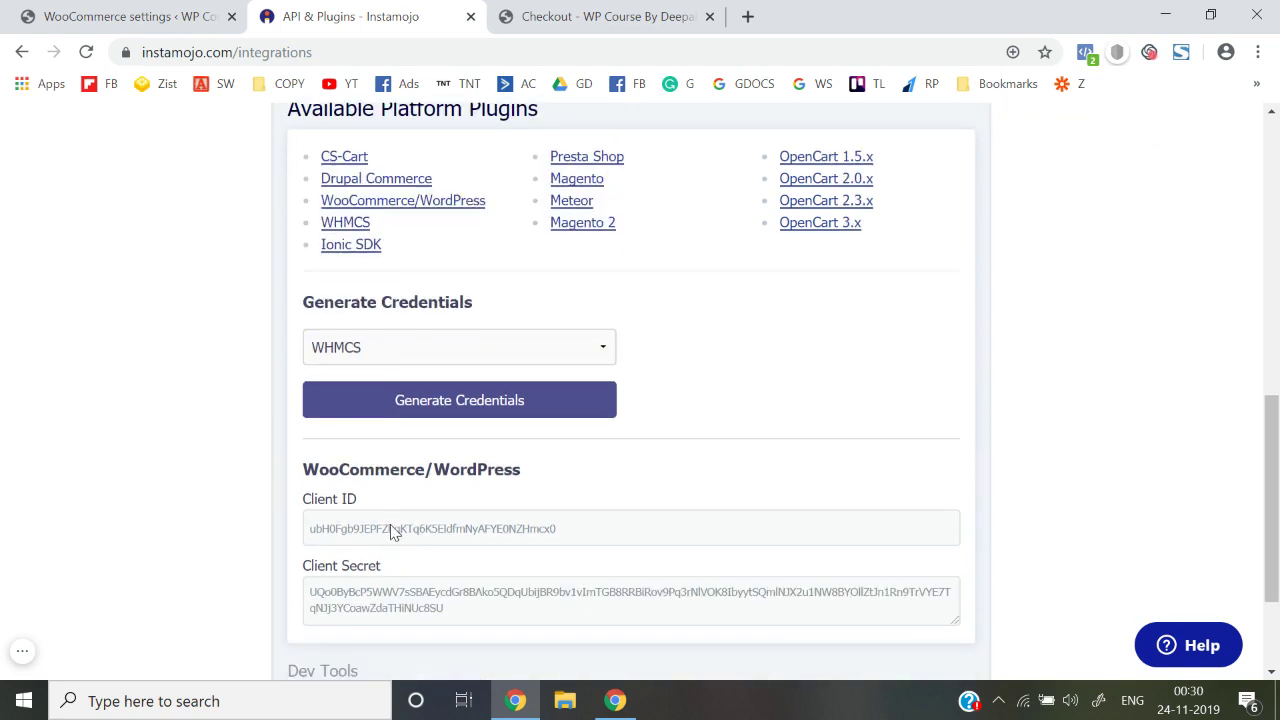
{"action": "scroll", "coordinate": [391, 531], "scroll_direction": "up", "scroll_amount": 1}
{"action": "left_click", "coordinate": [405, 390]}
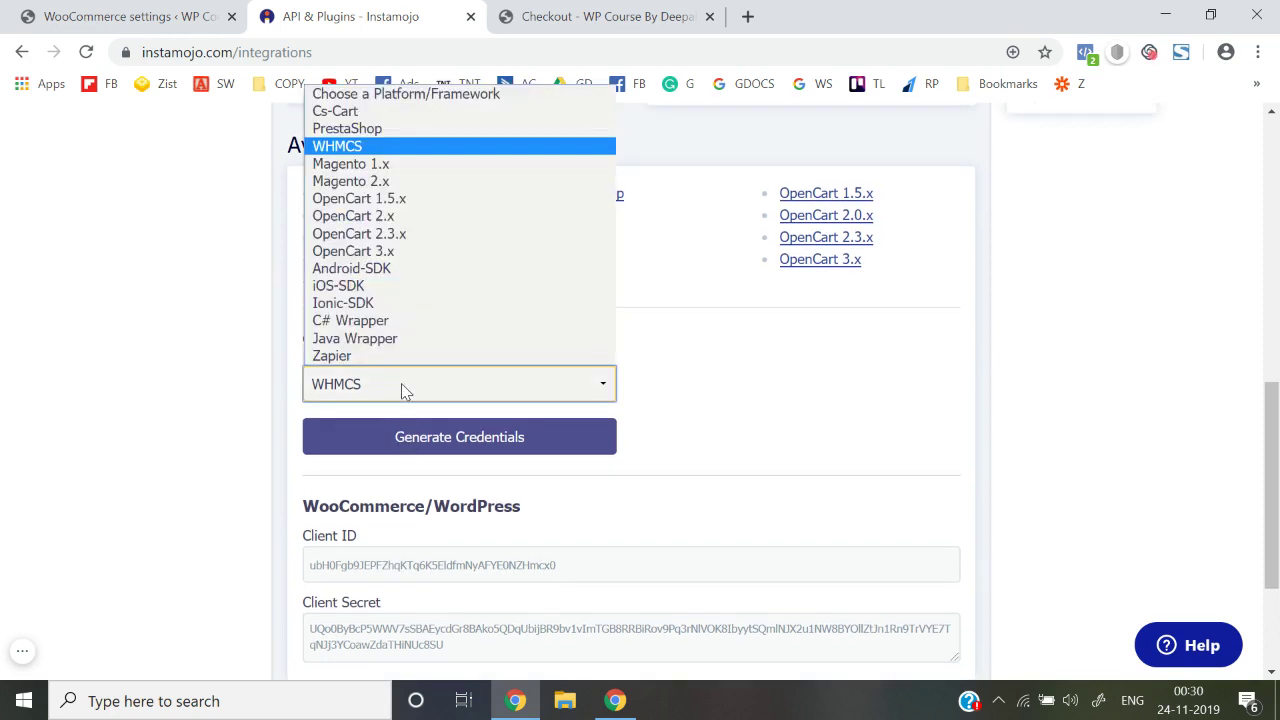
{"action": "left_click", "coordinate": [236, 455]}
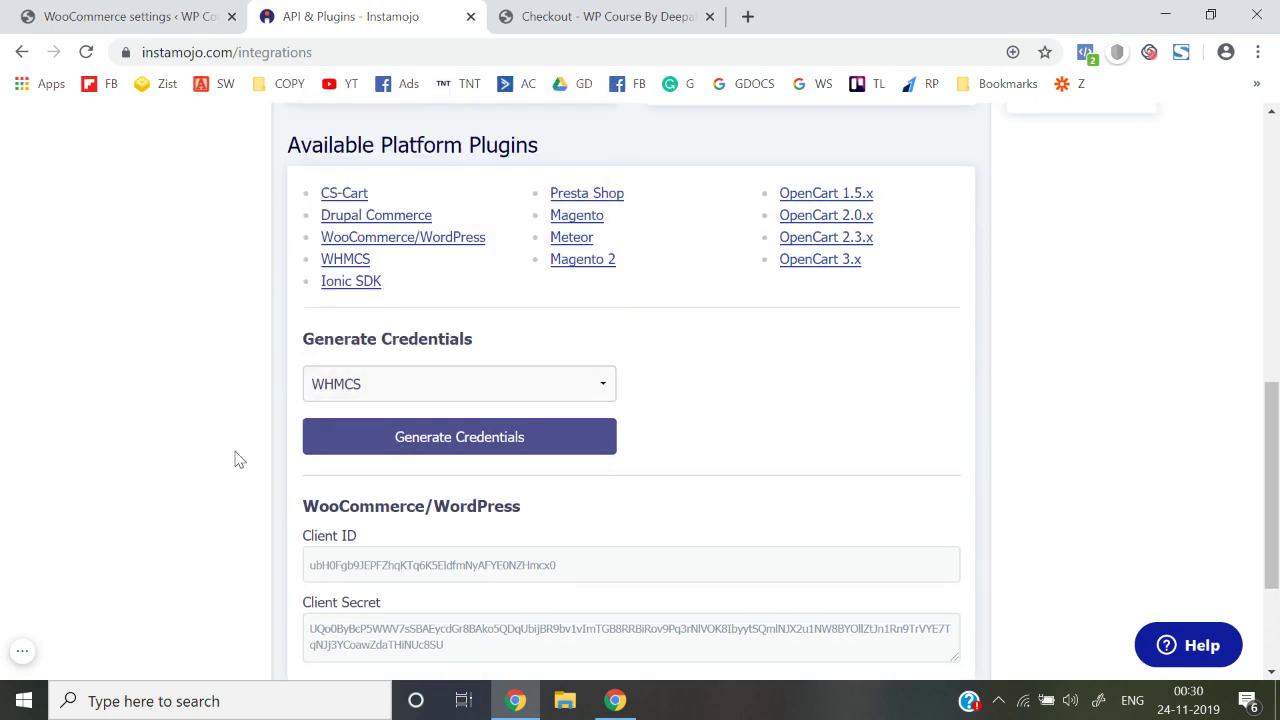
{"action": "double_click", "coordinate": [453, 448]}
{"action": "left_click", "coordinate": [668, 432]}
{"action": "scroll", "coordinate": [530, 468], "scroll_direction": "down", "scroll_amount": 1}
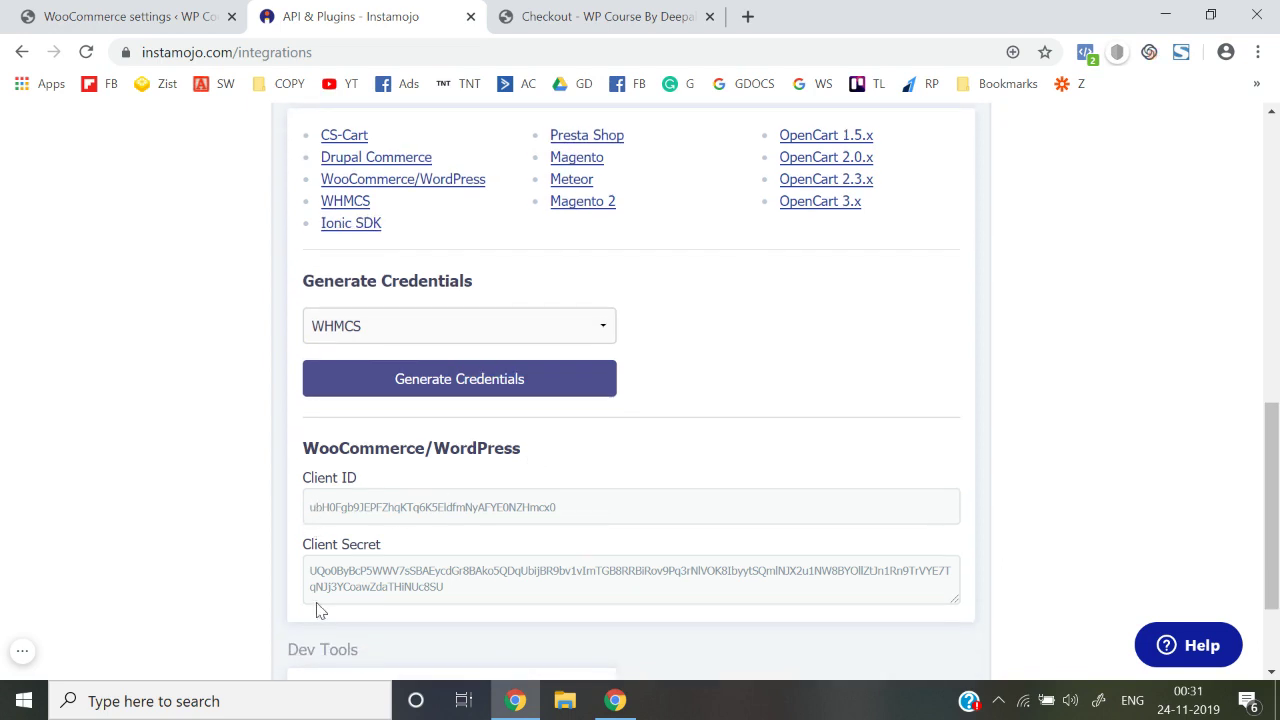
- Choose Zapier as the platform and generate its Client ID and Client Secret
{"action": "left_click", "coordinate": [165, 14]}
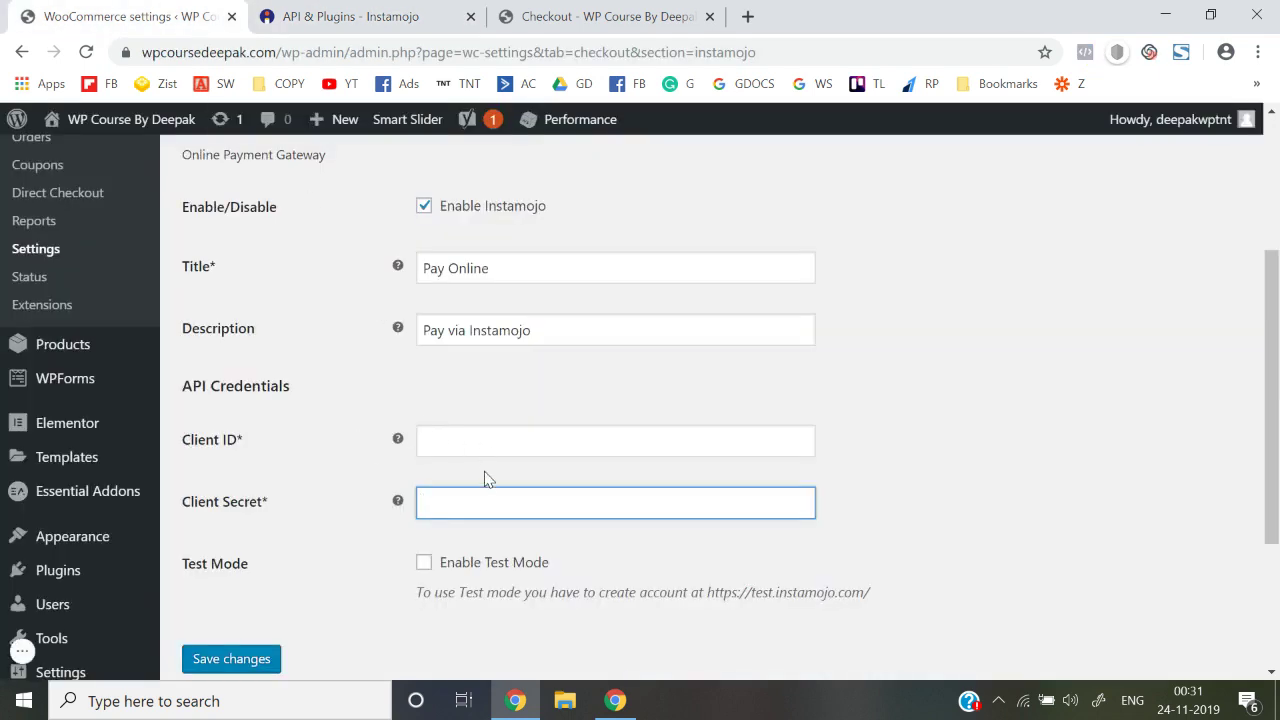
{"action": "left_click", "coordinate": [392, 10]}
{"action": "left_click", "coordinate": [420, 327]}
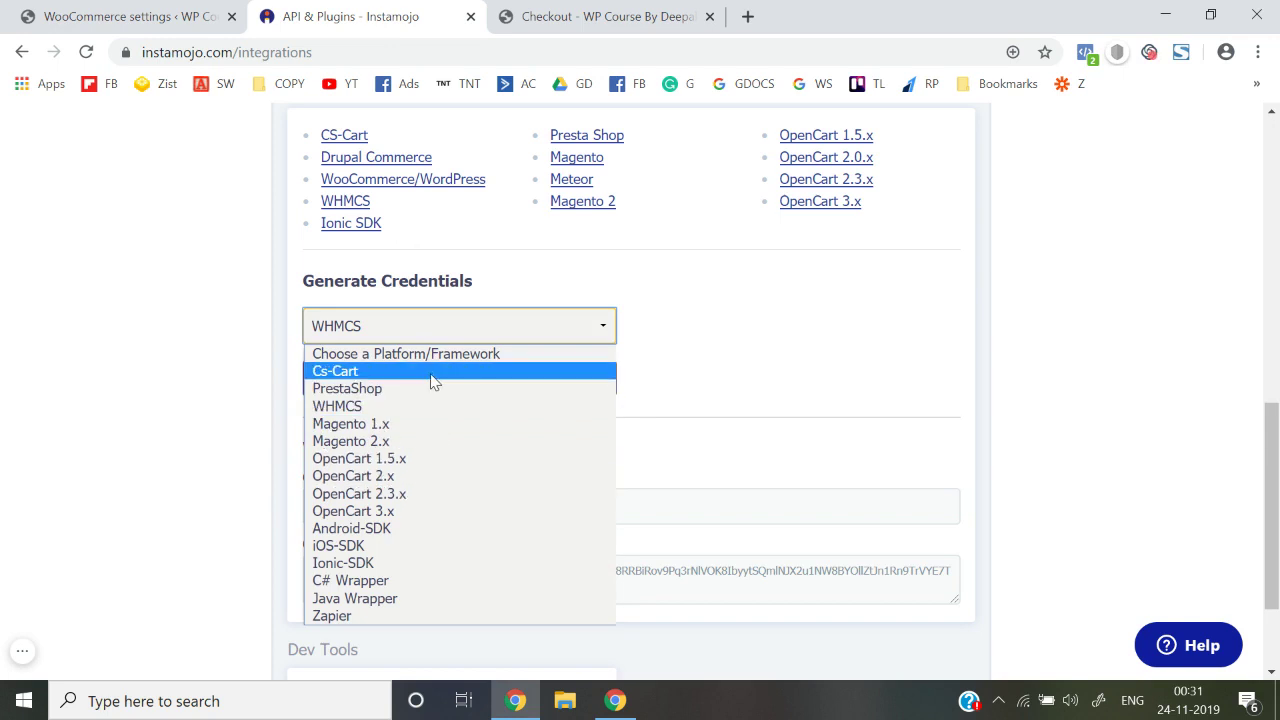
{"action": "left_click", "coordinate": [374, 616]}
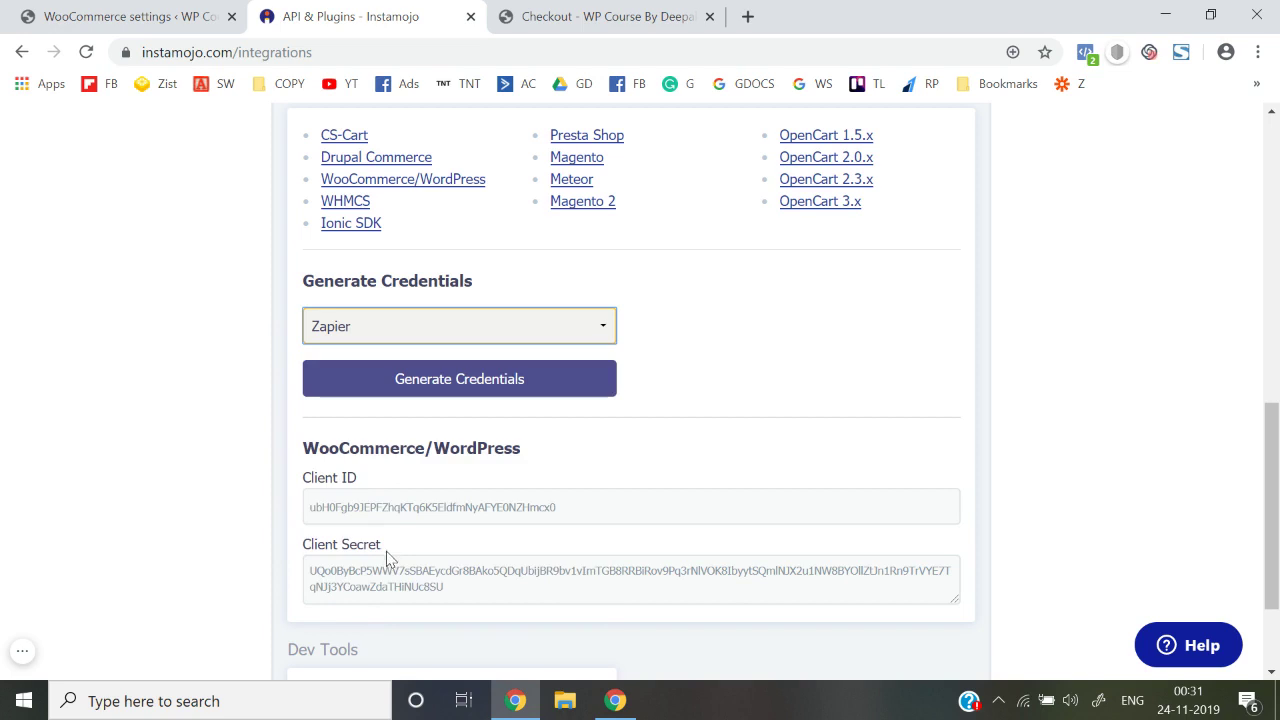
{"action": "left_click", "coordinate": [418, 378]}
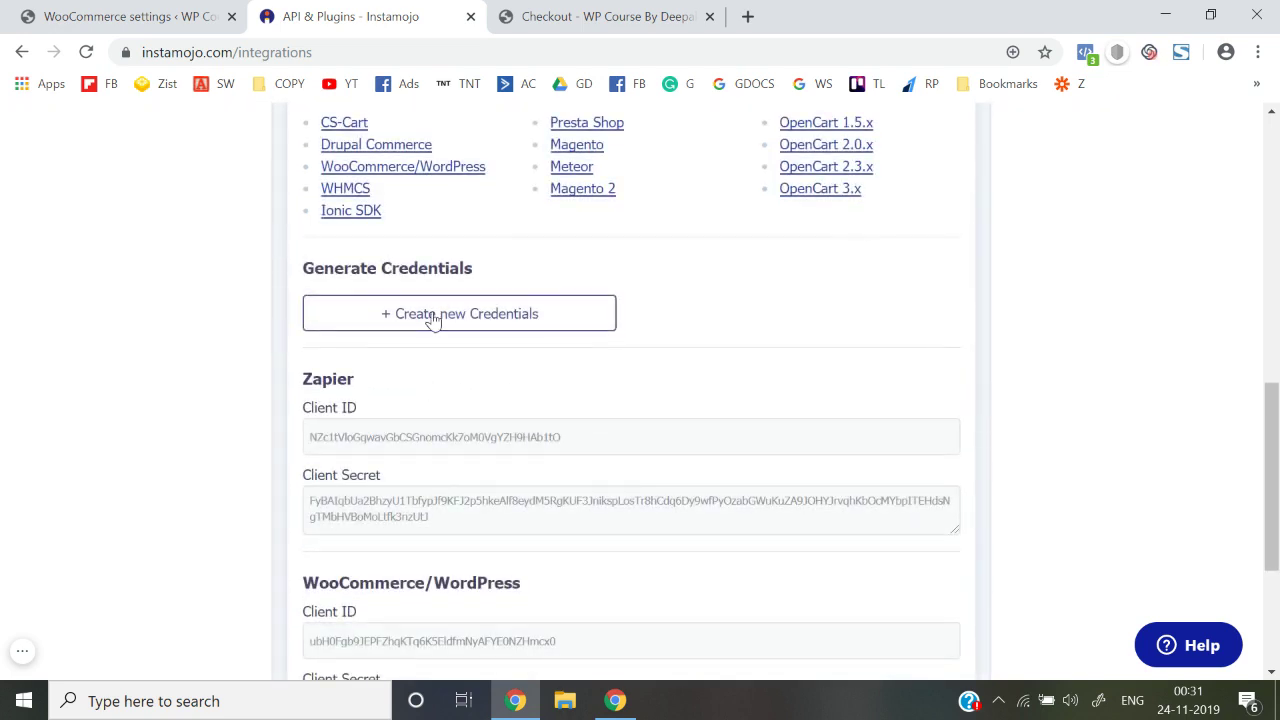
{"action": "scroll", "coordinate": [440, 316], "scroll_direction": "down", "scroll_amount": 2}
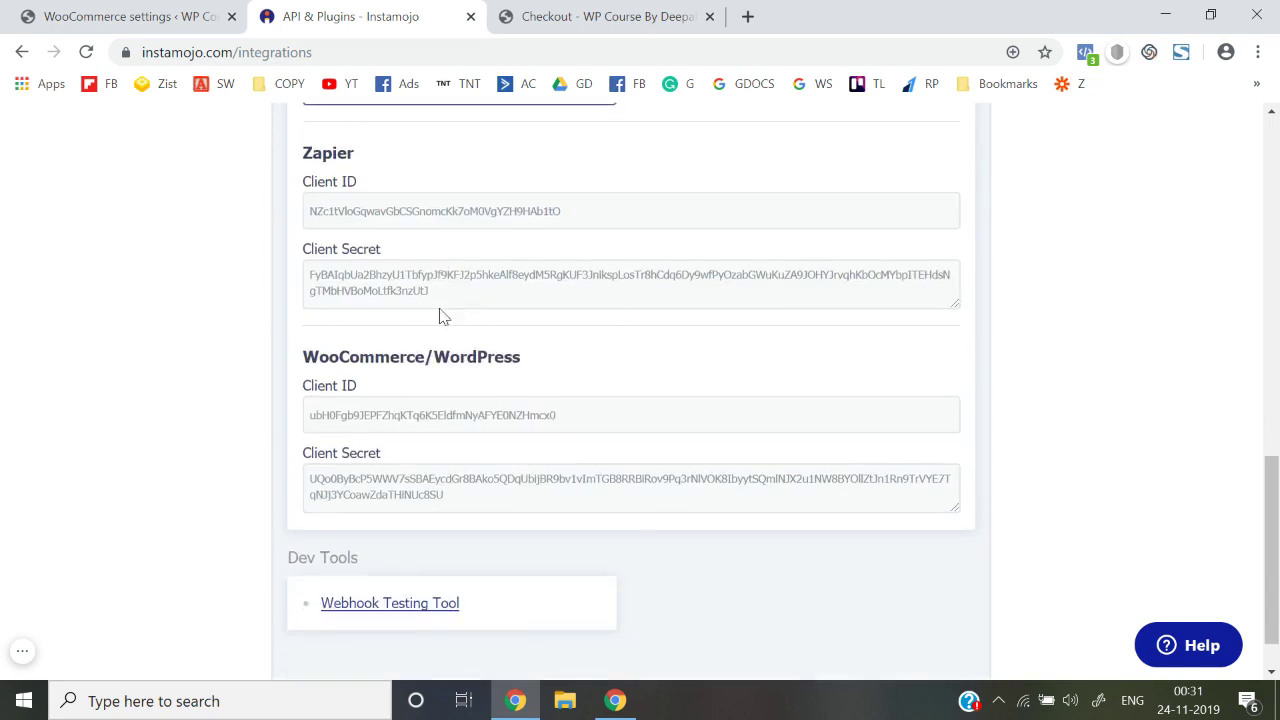
- Paste the WooCommerce/WordPress Client ID into the Instamojo gateway's Client ID field
{"action": "left_click_drag", "start_coordinate": [314, 418], "coordinate": [563, 420]}
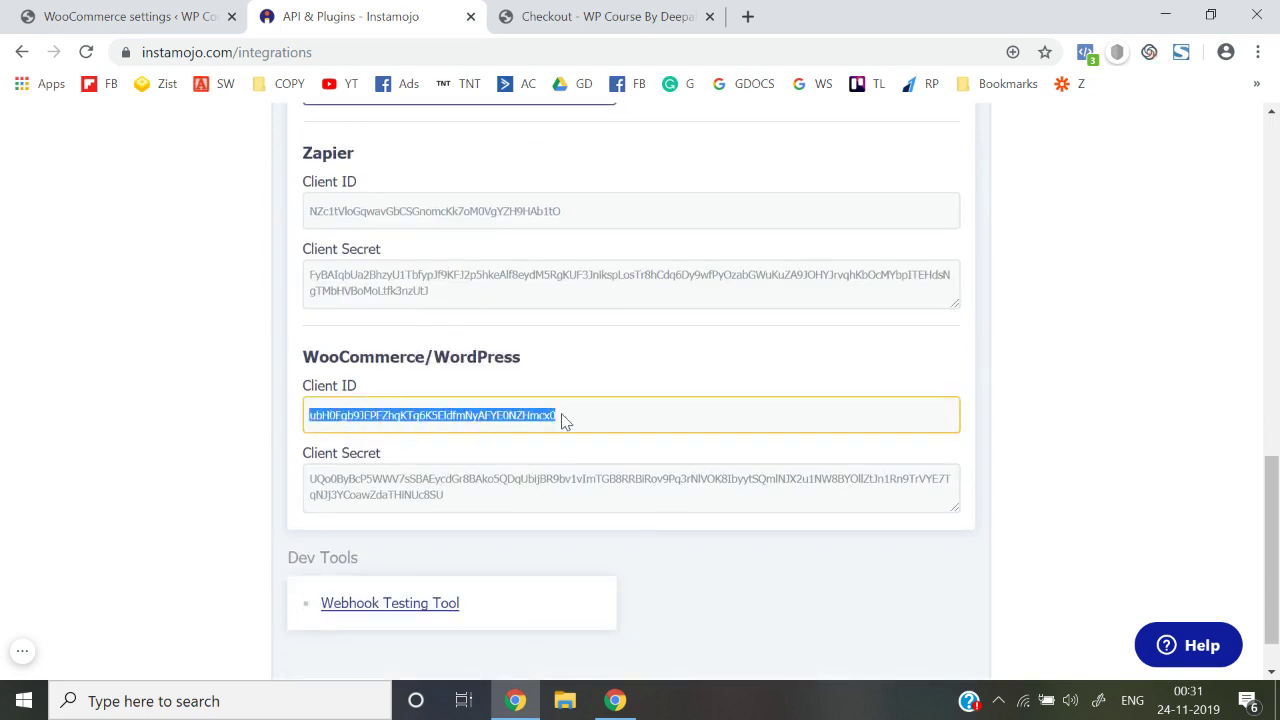
{"action": "left_click", "coordinate": [130, 16]}
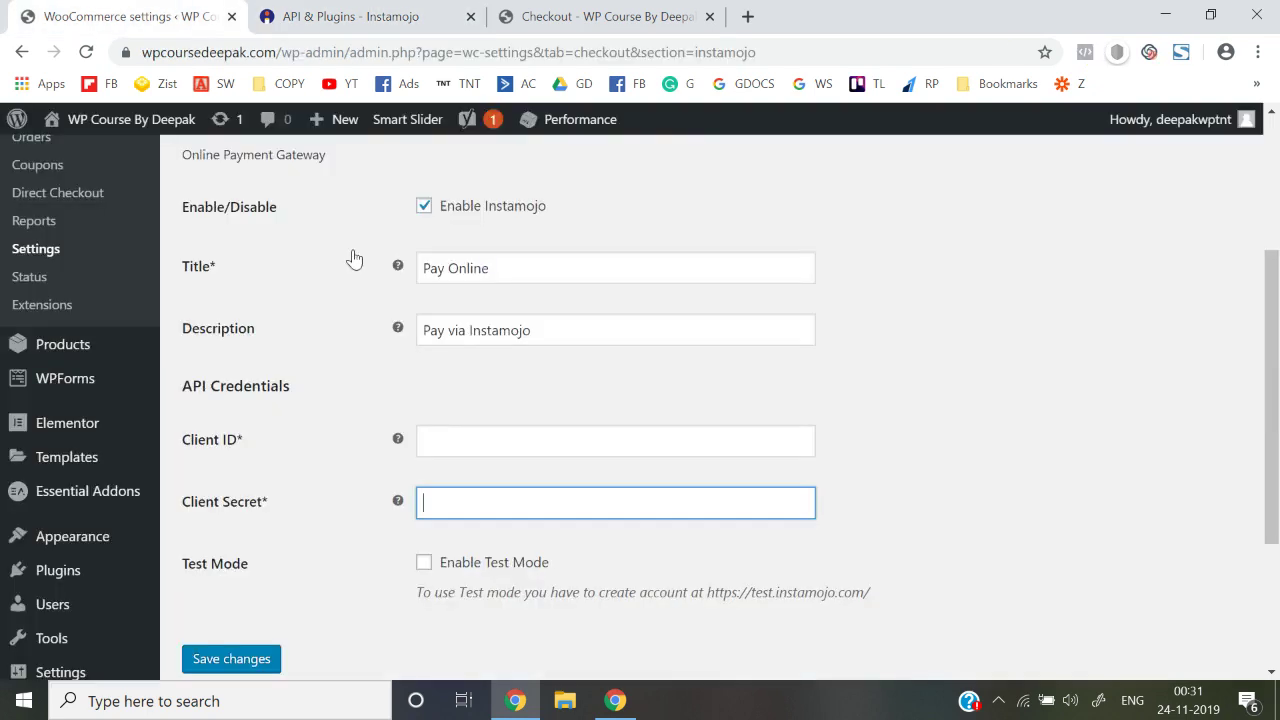
{"action": "left_click", "coordinate": [452, 447]}
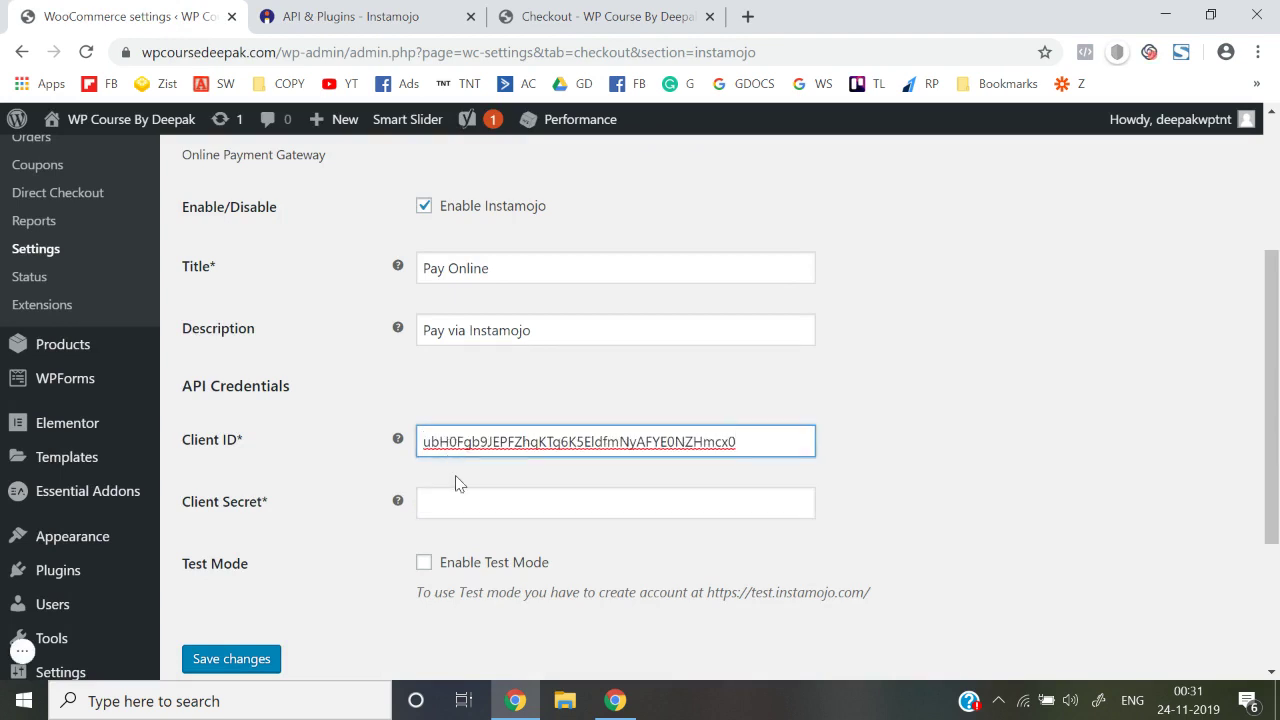
- Copy the WooCommerce/WordPress Client Secret from Instamojo into the Client Secret field
{"action": "left_click", "coordinate": [395, 14]}
{"action": "left_click_drag", "start_coordinate": [309, 476], "coordinate": [451, 509]}
{"action": "key", "text": "ctrl+c"}
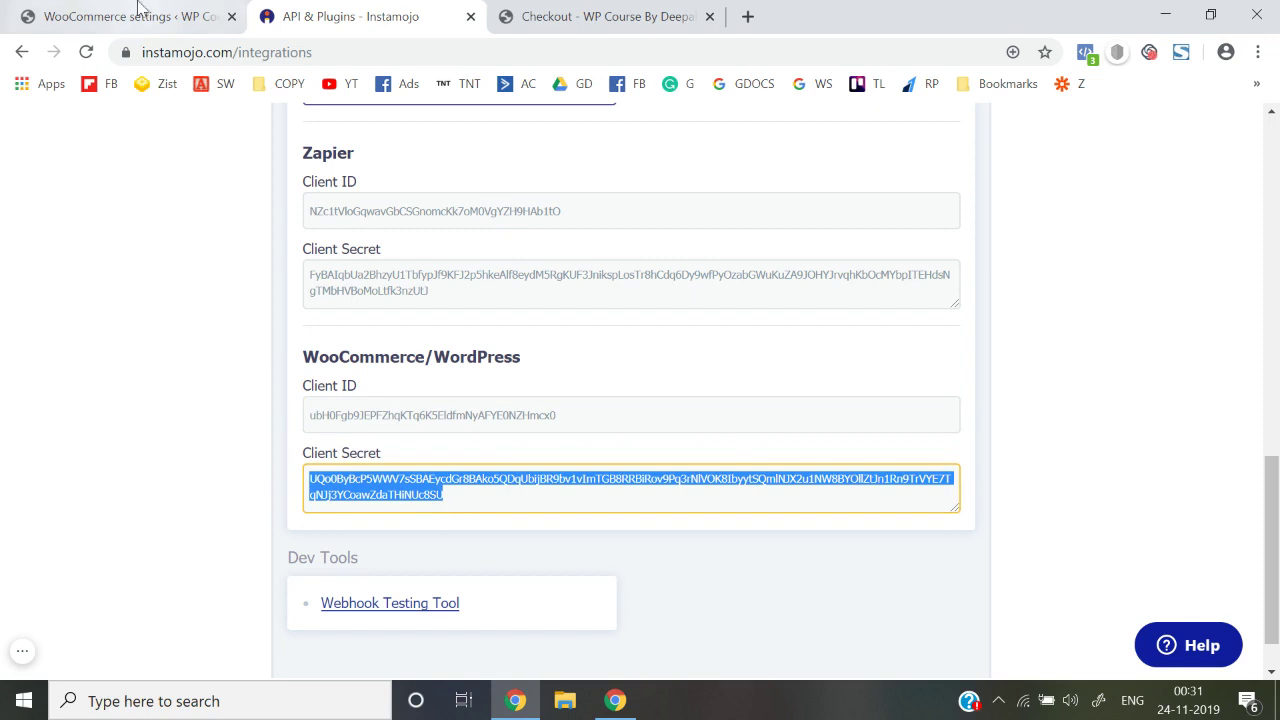
{"action": "left_click", "coordinate": [140, 14]}
{"action": "left_click", "coordinate": [446, 494]}
{"action": "key", "text": "ctrl+v"}
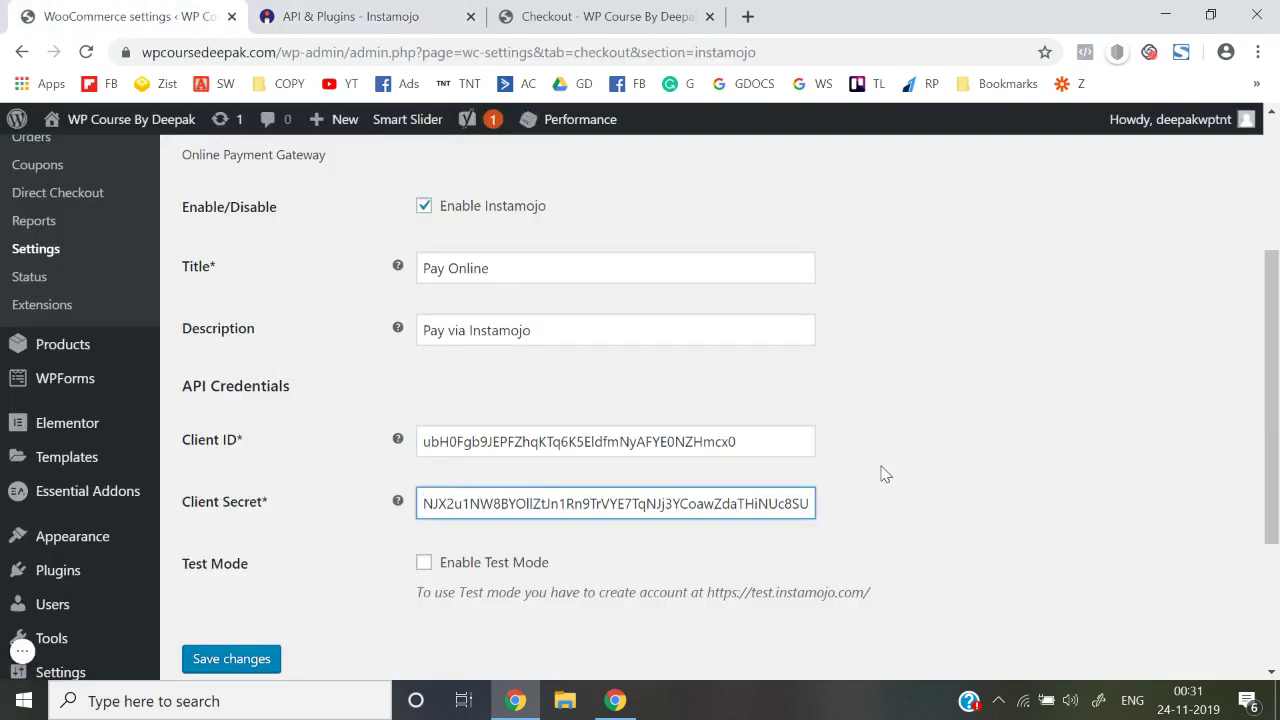
{"action": "left_click", "coordinate": [884, 468]}
- Save the Instamojo gateway settings
{"action": "left_click", "coordinate": [228, 660]}
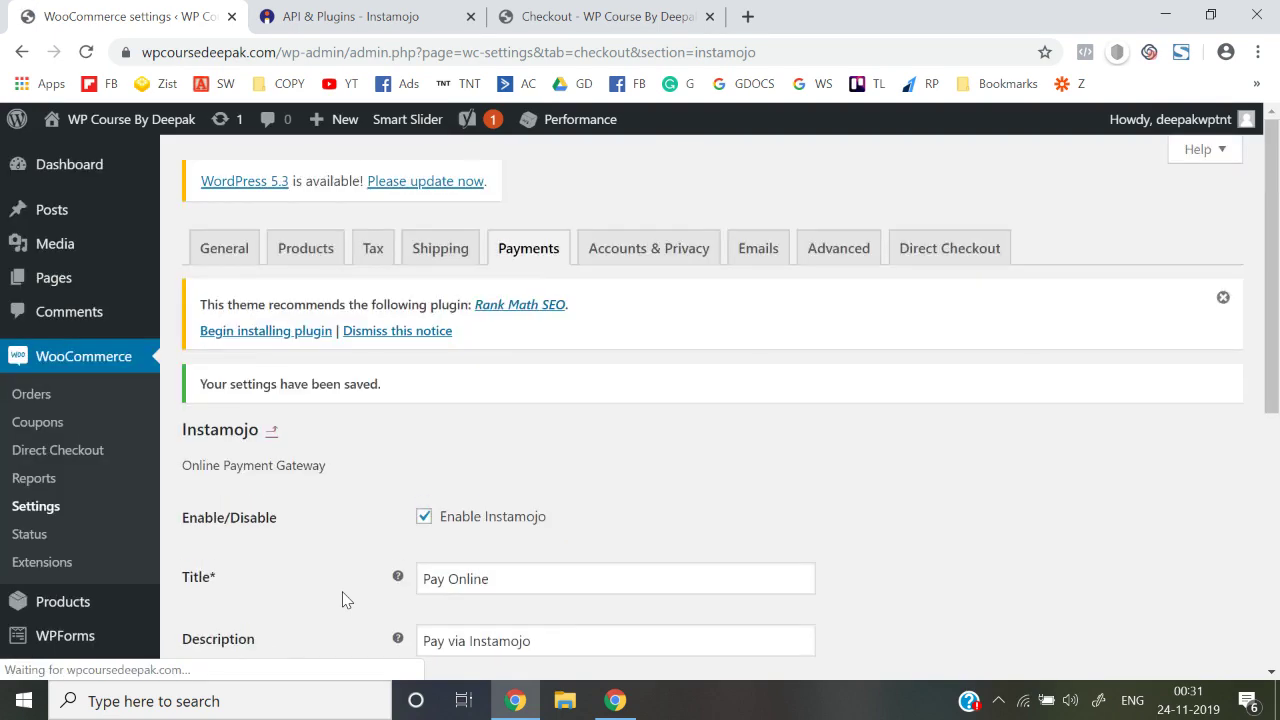
{"action": "scroll", "coordinate": [343, 600], "scroll_direction": "down", "scroll_amount": 5}
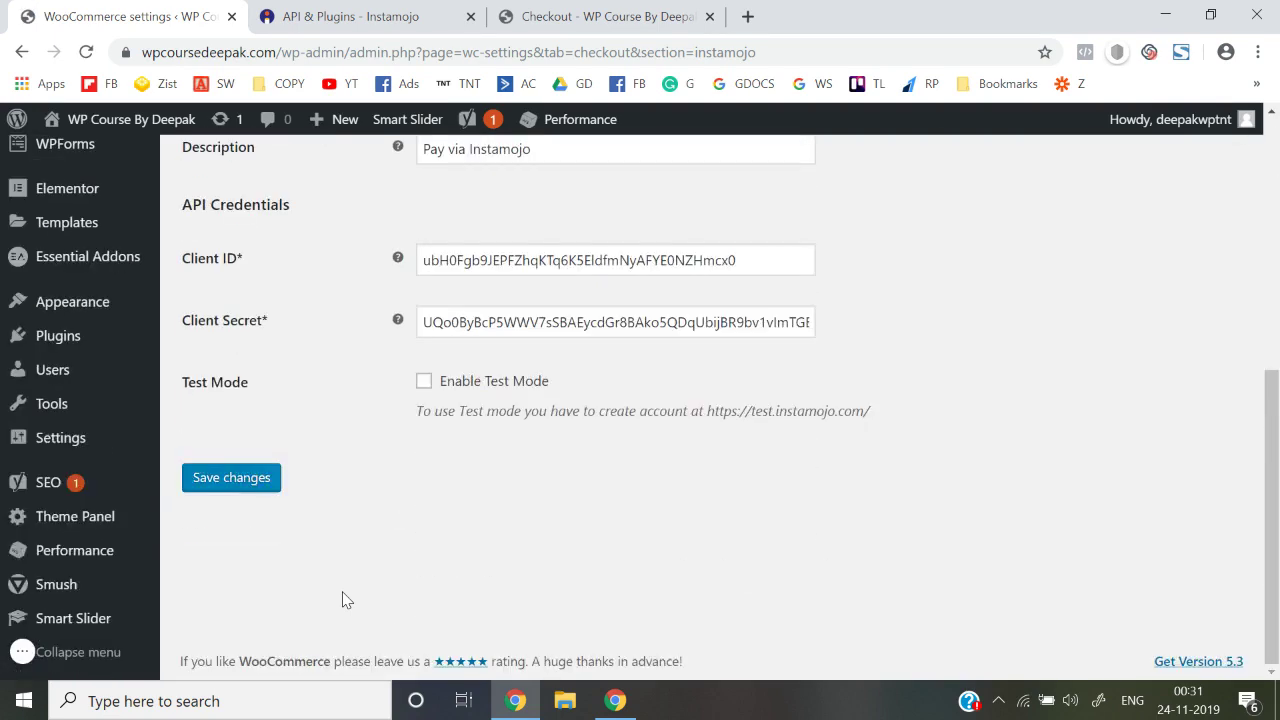
{"action": "left_click", "coordinate": [233, 485]}
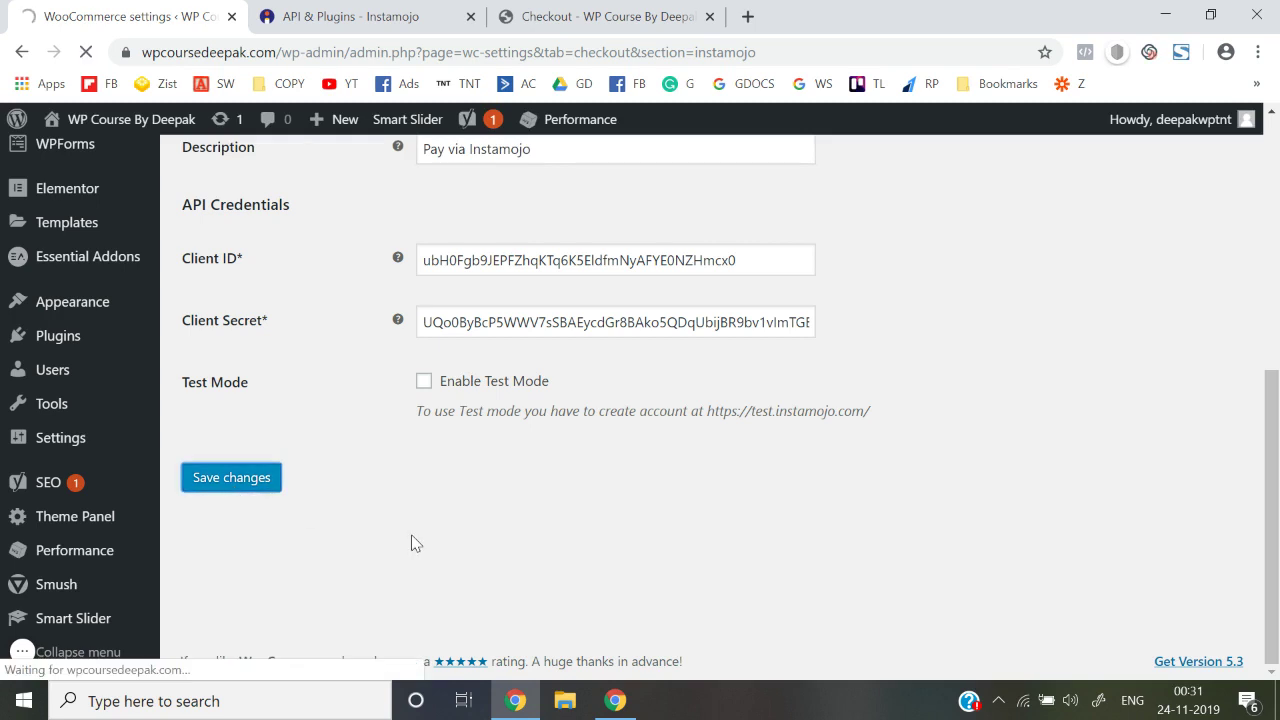
- Open the storefront in a new tab and add the first kurta to the cart
{"action": "mouse_move", "coordinate": [104, 122]}
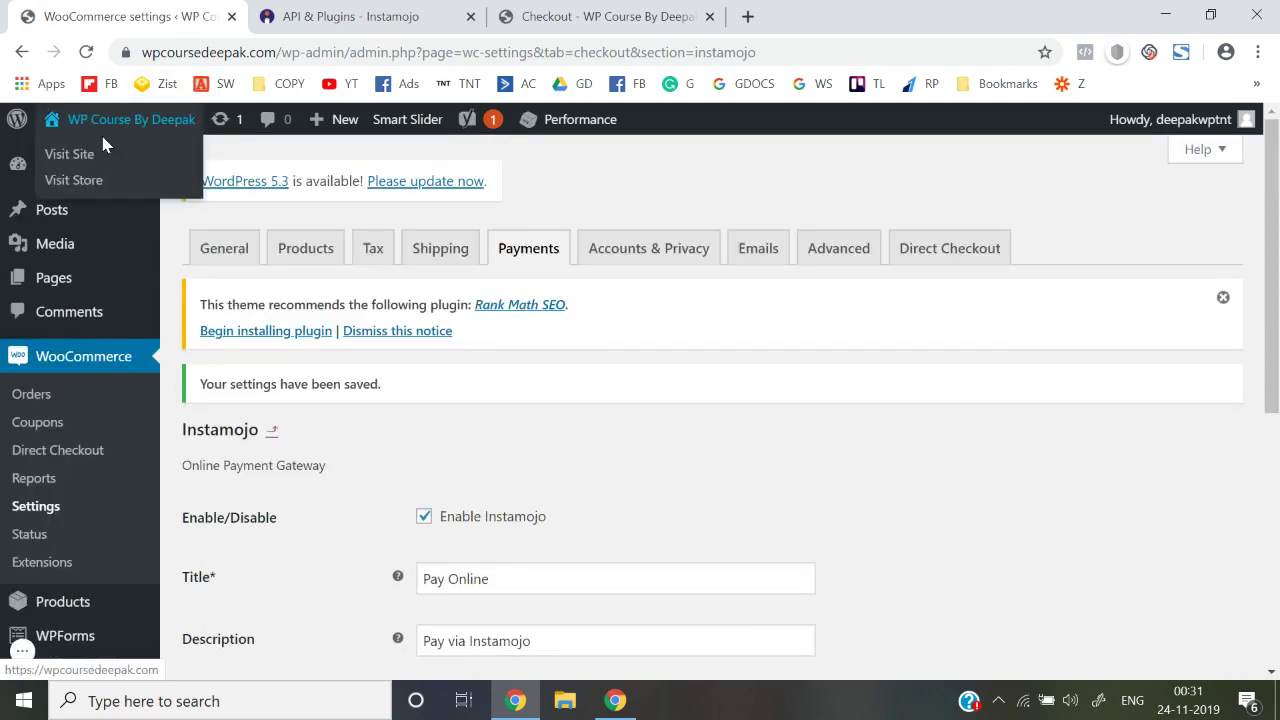
{"action": "right_click", "coordinate": [77, 153]}
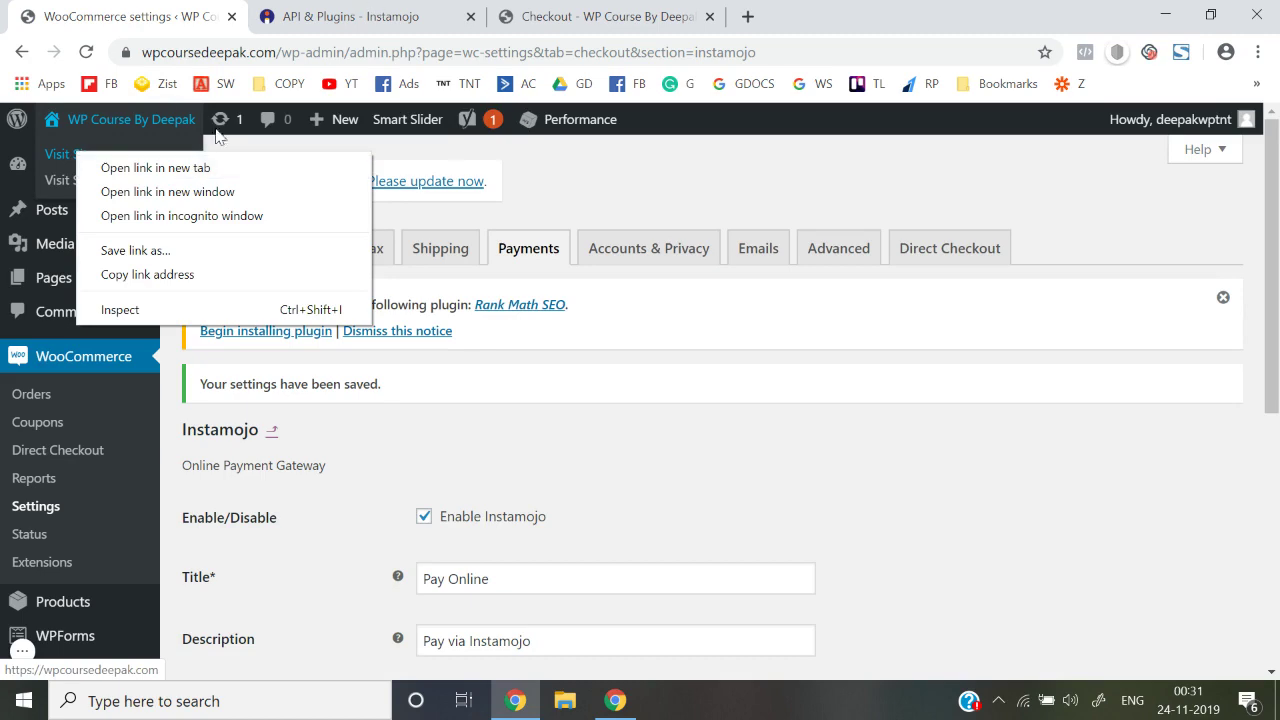
{"action": "left_click", "coordinate": [180, 168]}
{"action": "left_click", "coordinate": [363, 12]}
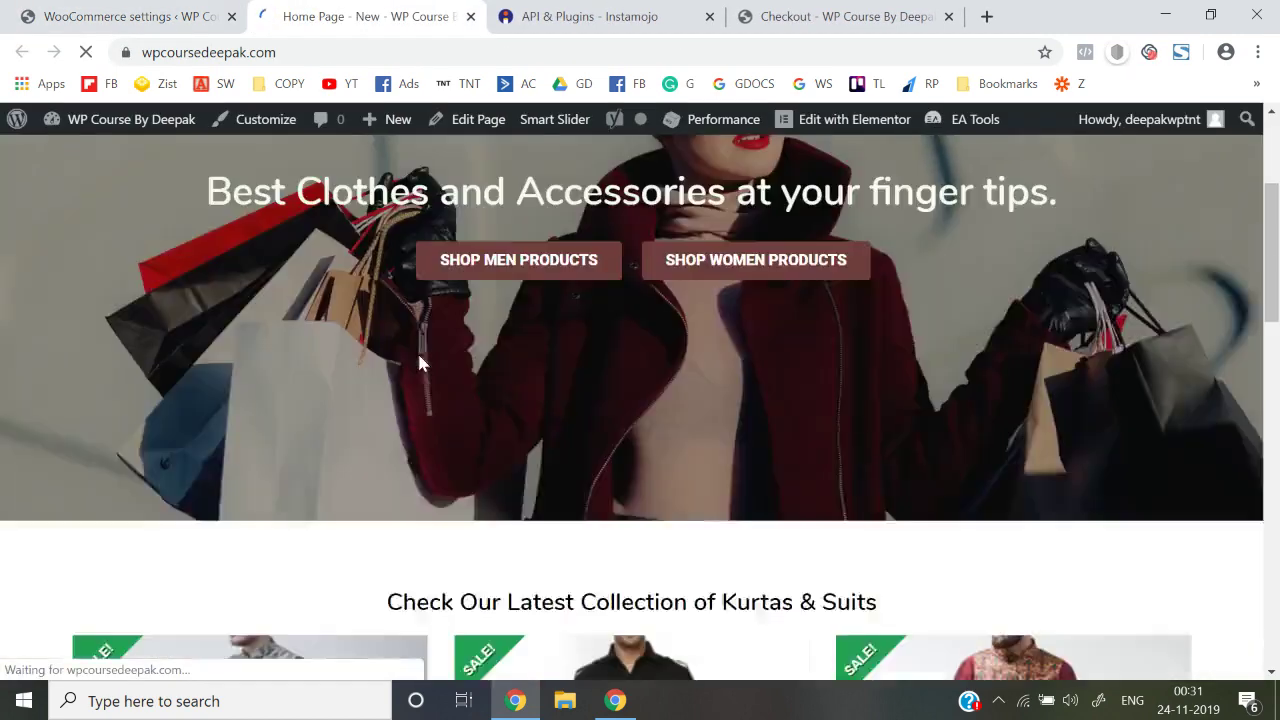
{"action": "scroll", "coordinate": [420, 363], "scroll_direction": "down", "scroll_amount": 8}
{"action": "left_click", "coordinate": [216, 487]}
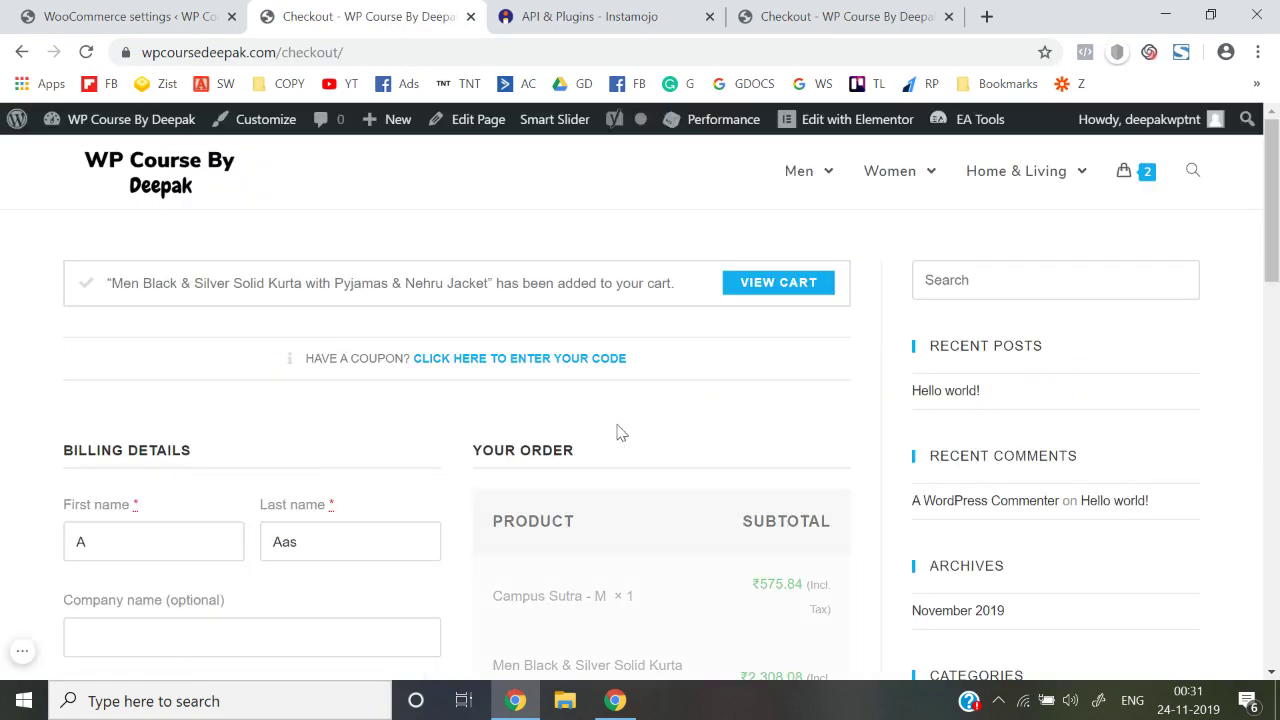
{"action": "scroll", "coordinate": [251, 470], "scroll_direction": "down", "scroll_amount": 7}
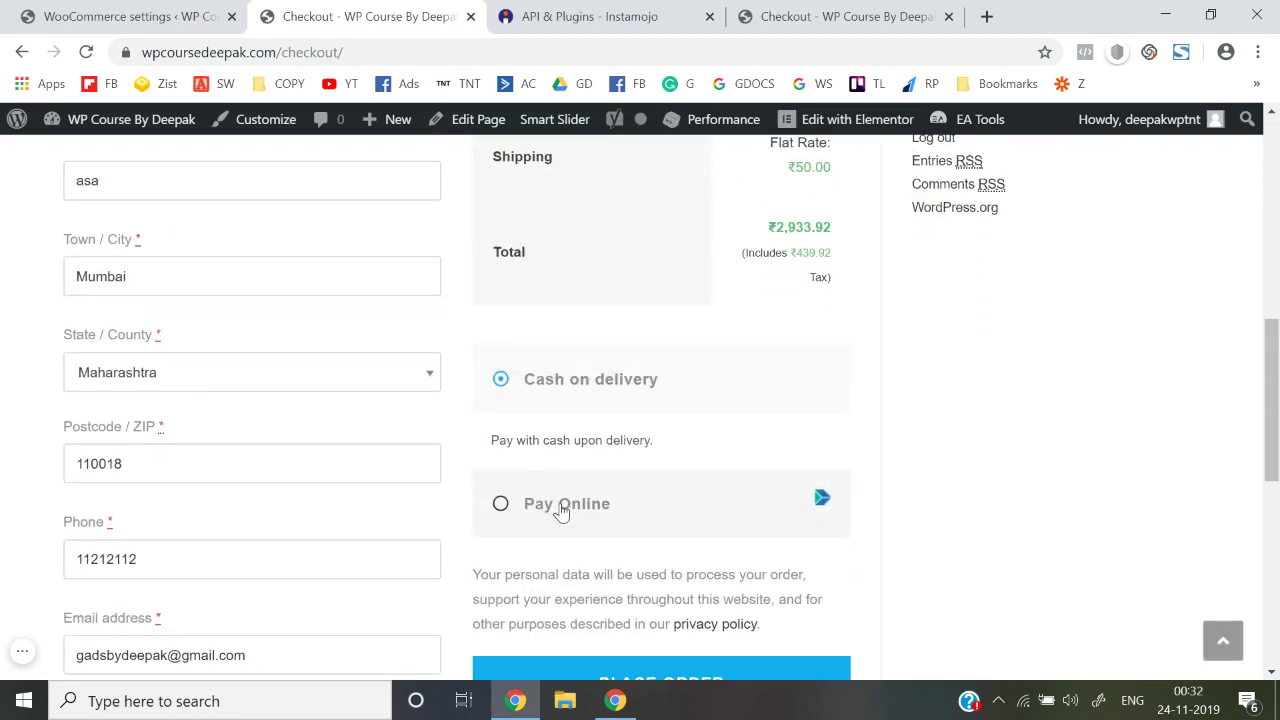
- Select Pay Online at checkout and try placing the order
{"action": "left_click", "coordinate": [560, 510]}
{"action": "scroll", "coordinate": [560, 503], "scroll_direction": "down", "scroll_amount": 1}
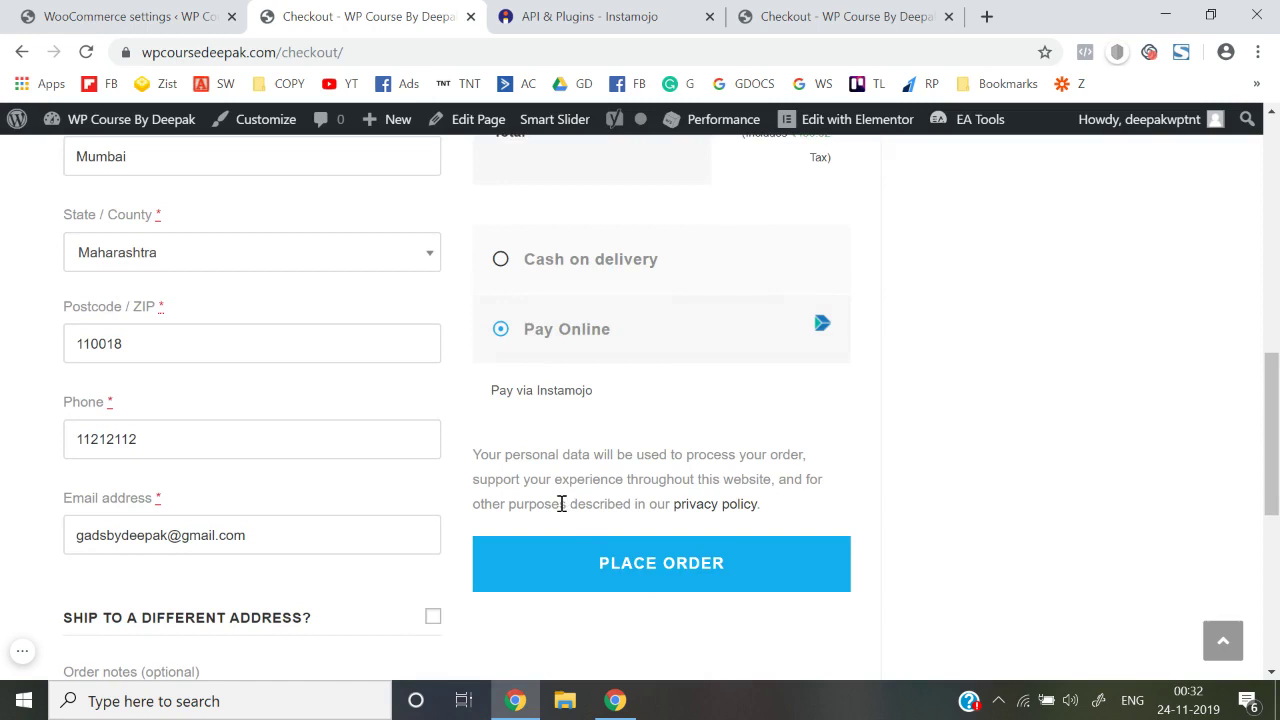
{"action": "left_click", "coordinate": [612, 593]}
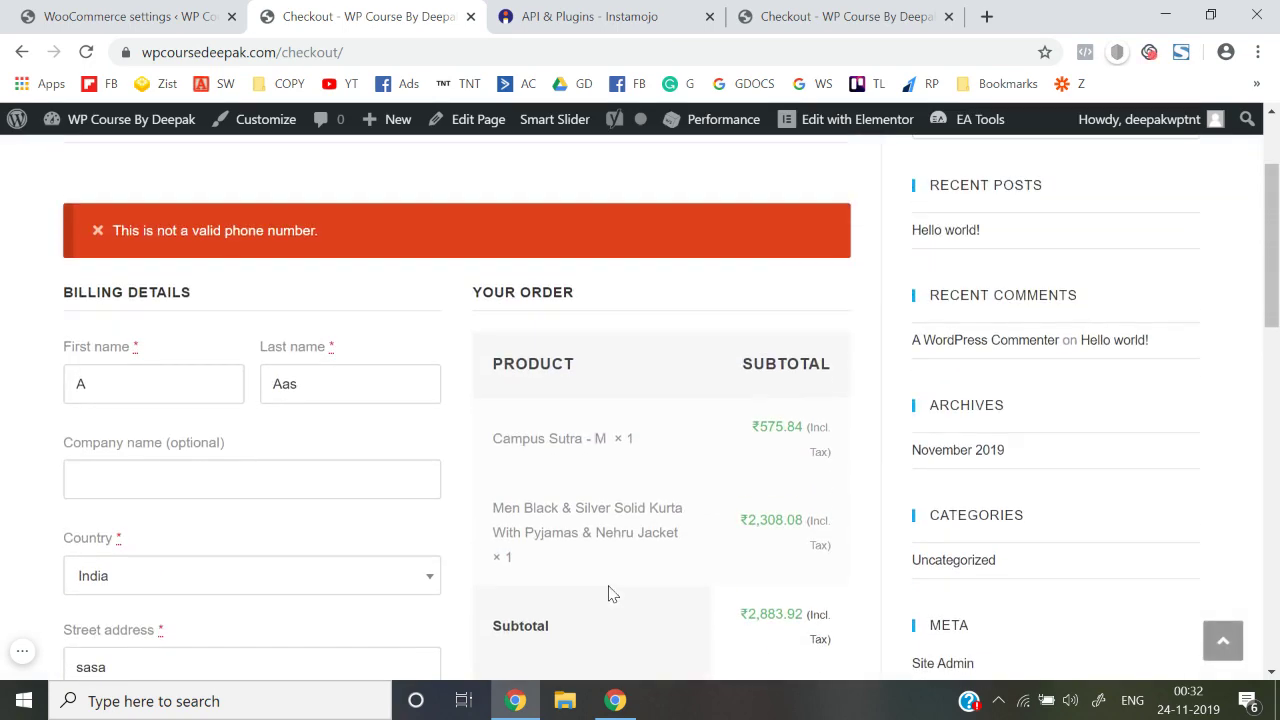
{"action": "scroll", "coordinate": [612, 593], "scroll_direction": "down", "scroll_amount": 7}
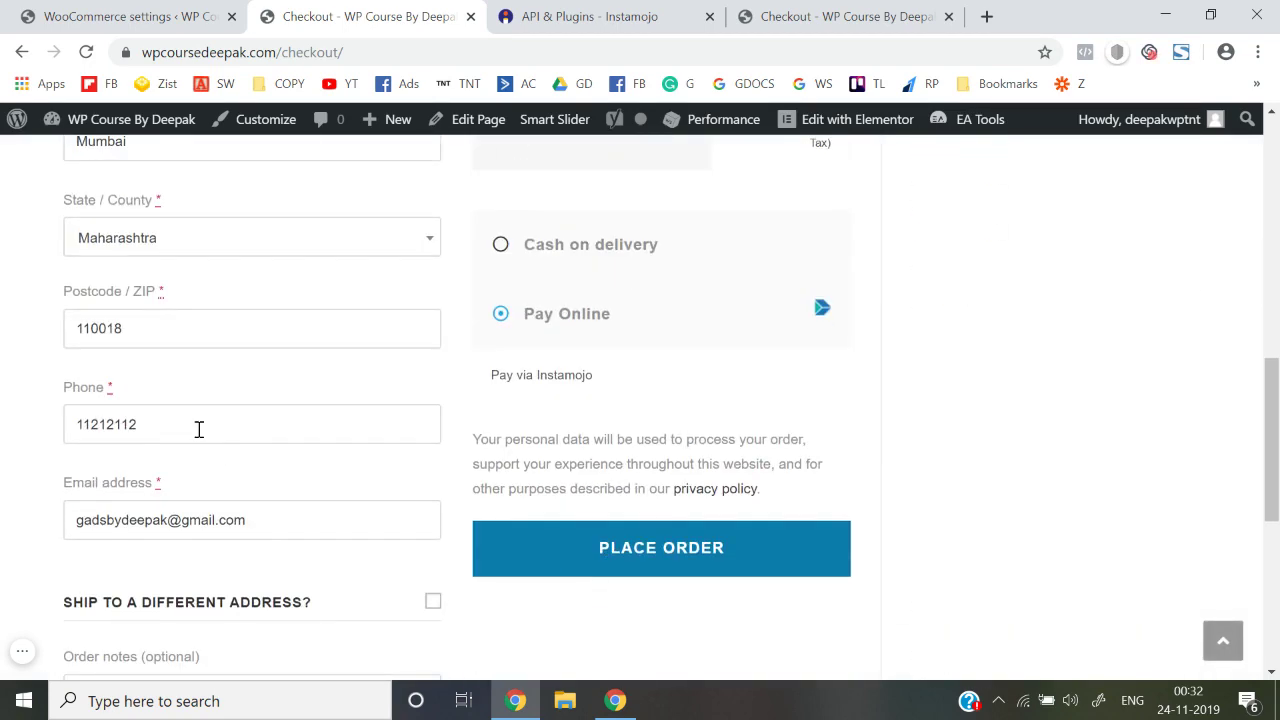
- Correct the billing phone number and place the order again
{"action": "left_click", "coordinate": [199, 429]}
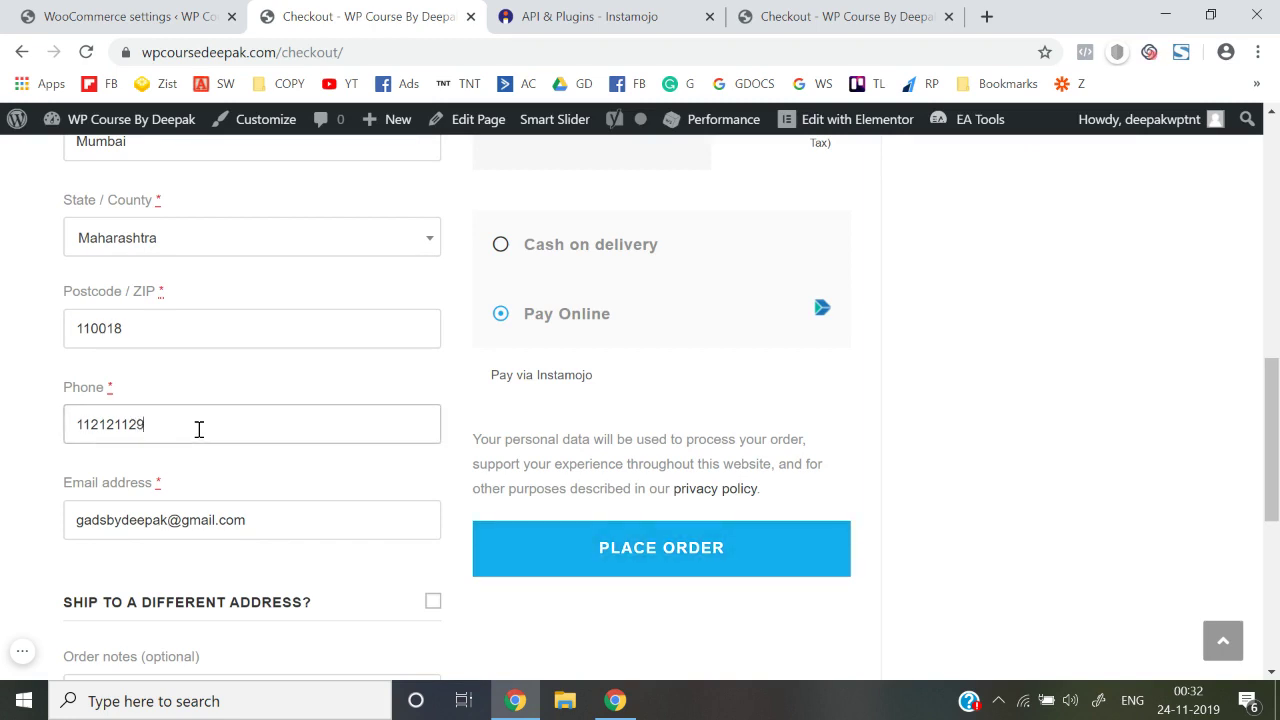
{"action": "type", "text": "555"}
{"action": "key", "text": "BackSpace"}
{"action": "key", "text": "BackSpace"}
{"action": "key", "text": "BackSpace"}
{"action": "key", "text": "BackSpace"}
{"action": "key", "text": "BackSpace"}
{"action": "key", "text": "BackSpace"}
{"action": "key", "text": "BackSpace"}
{"action": "key", "text": "BackSpace"}
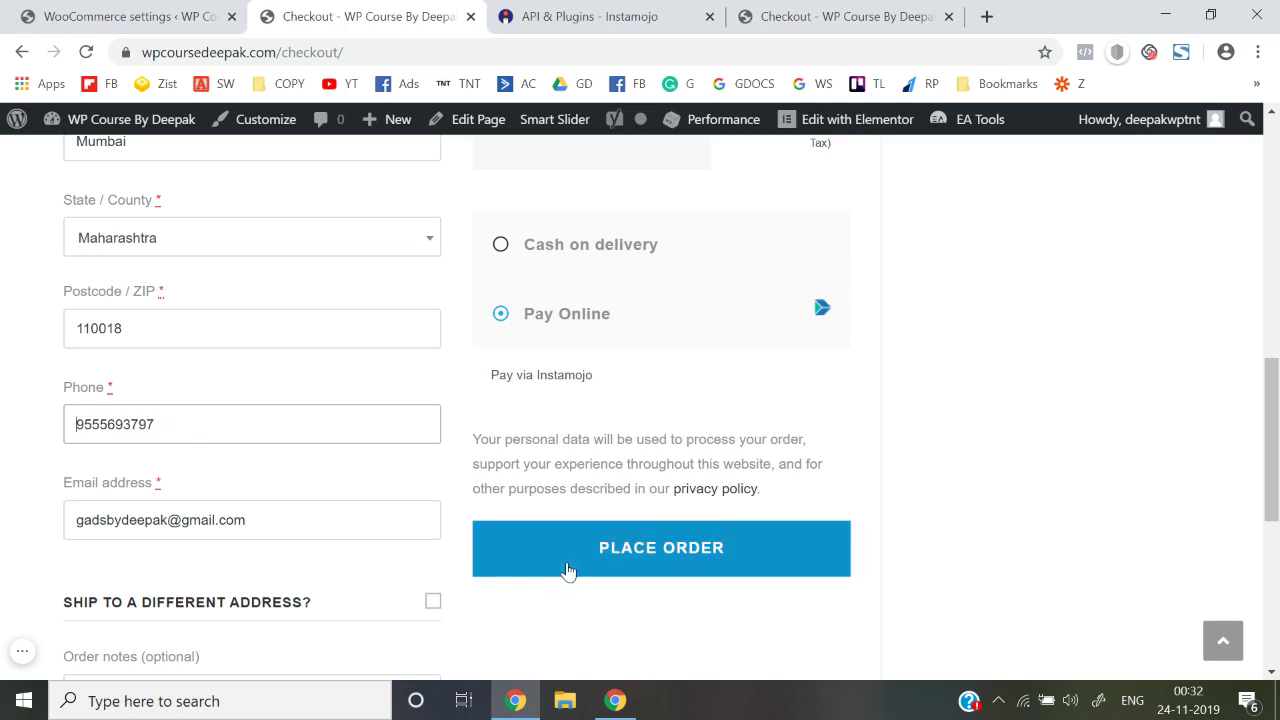
{"action": "left_click", "coordinate": [585, 573]}
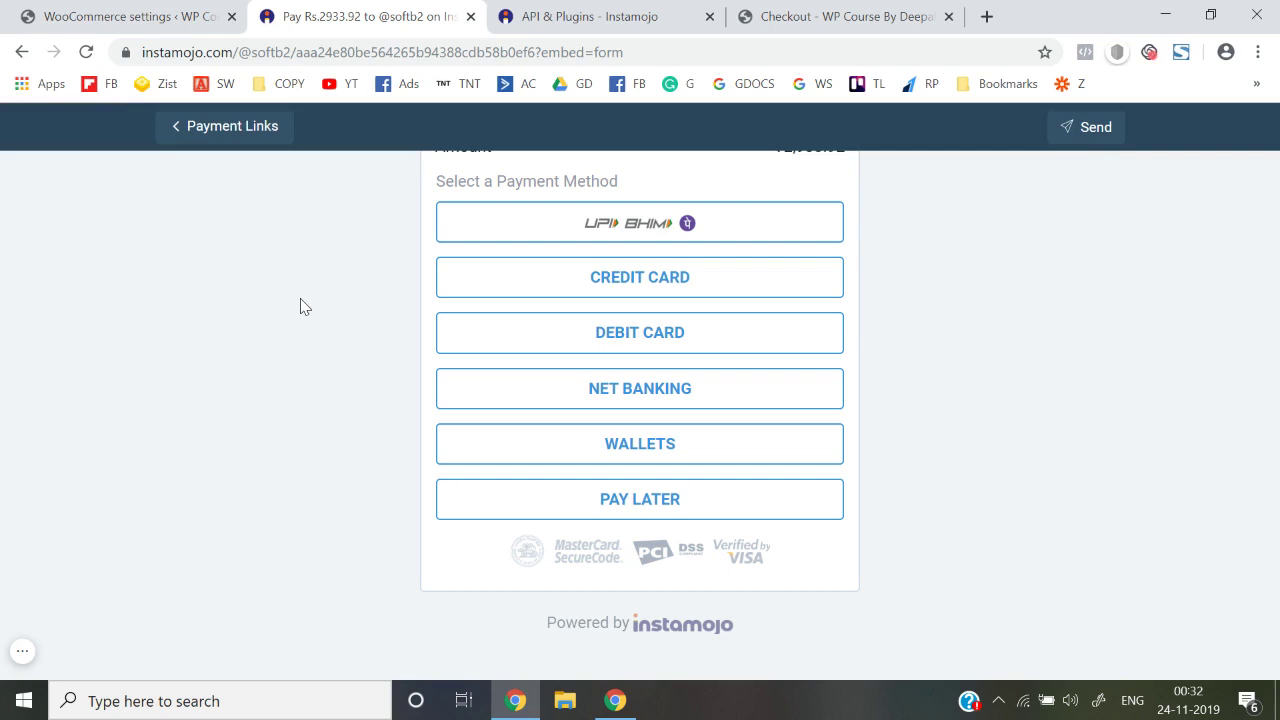
- Return to the WooCommerce Instamojo settings and scroll to the API Credentials section
{"action": "left_click", "coordinate": [208, 12]}
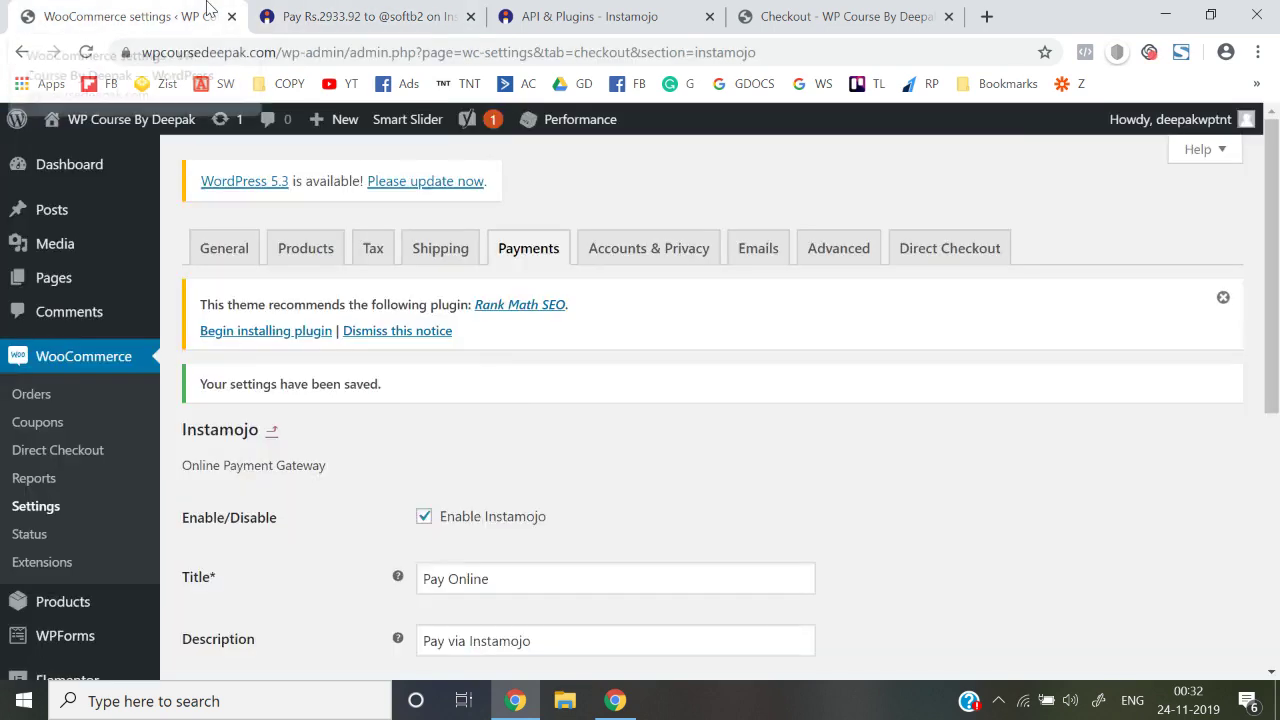
{"action": "left_click", "coordinate": [405, 12]}
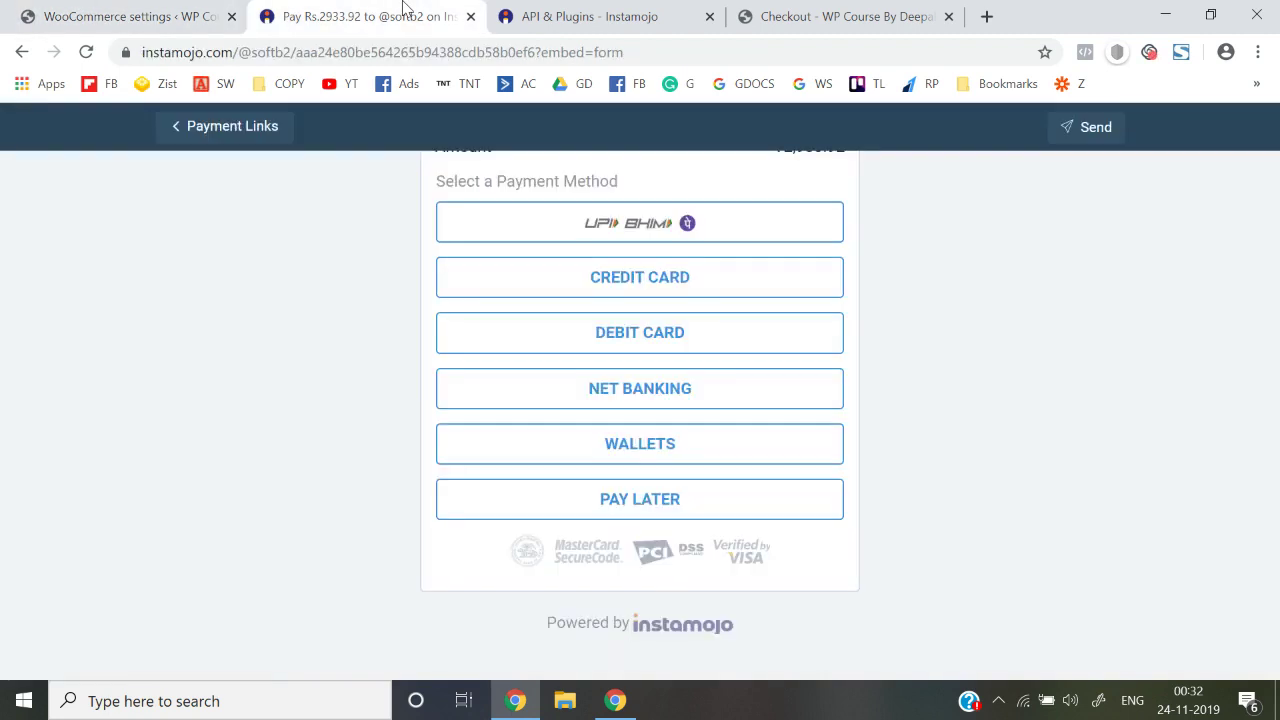
{"action": "left_click", "coordinate": [186, 10]}
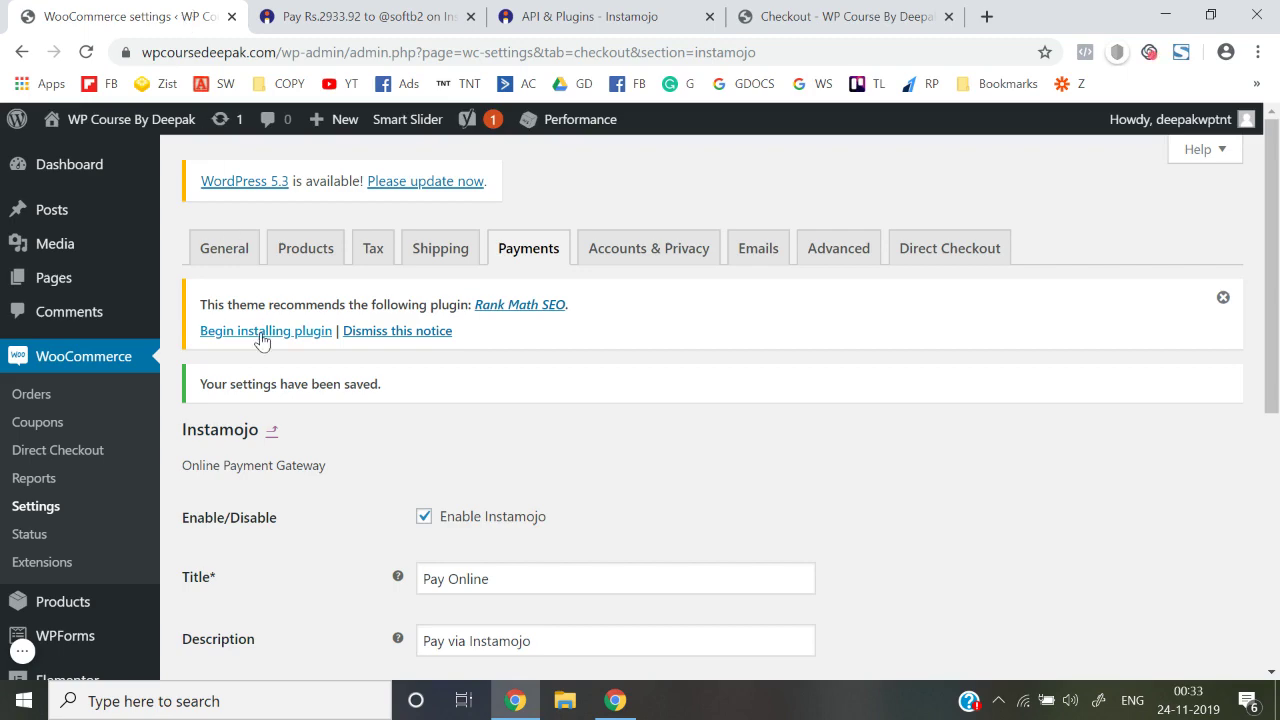
{"action": "scroll", "coordinate": [295, 551], "scroll_direction": "down", "scroll_amount": 5}
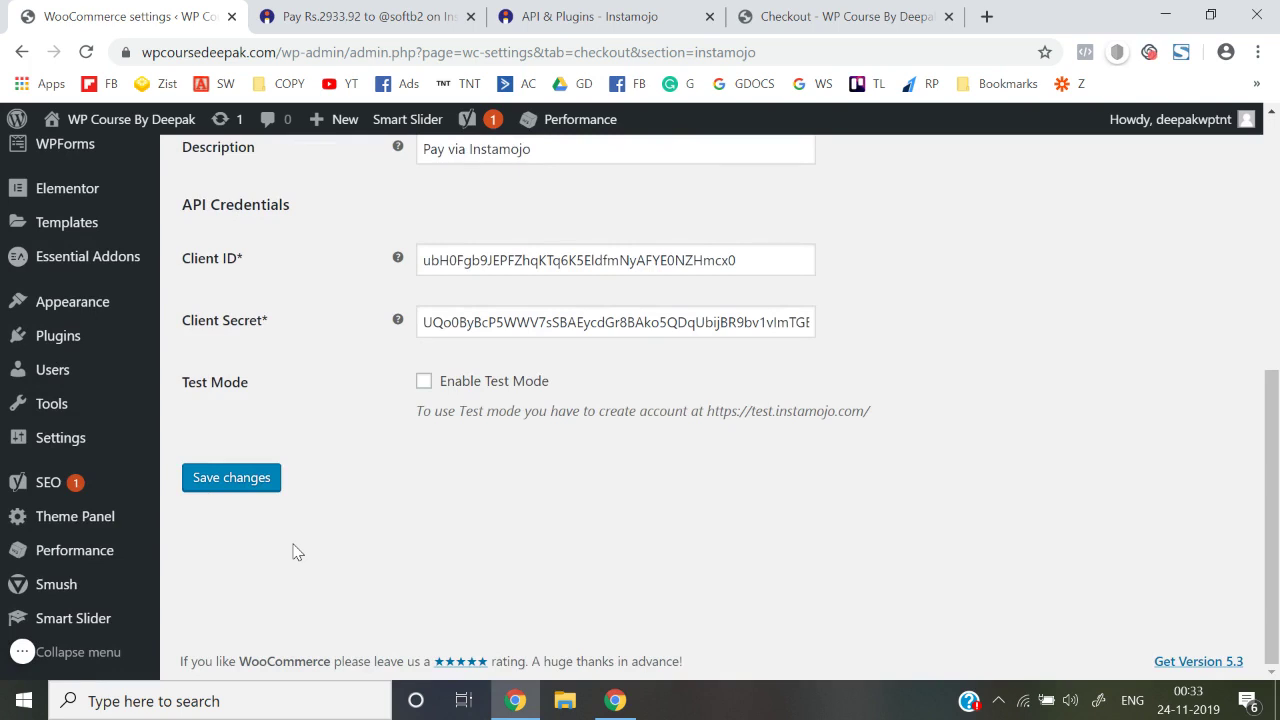